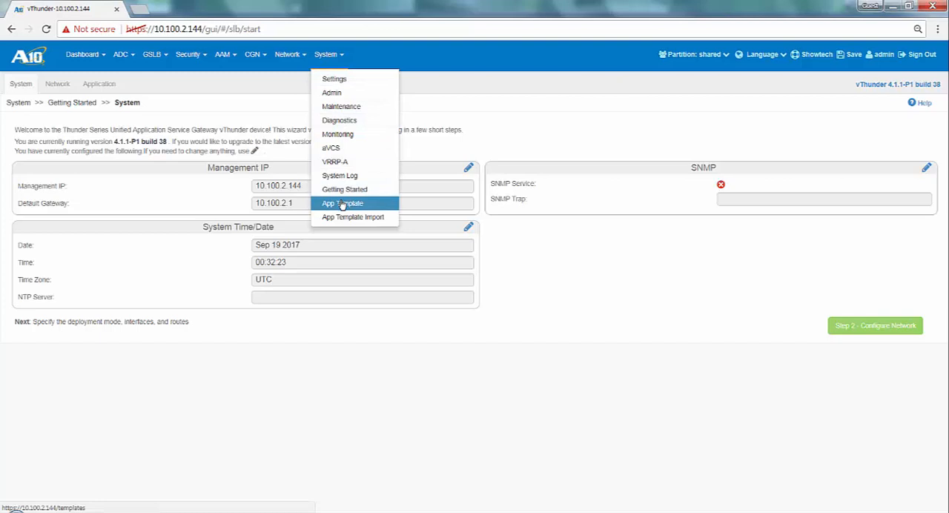
Open the App Template area and log in as admin with the account password
{"action": "left_click", "coordinate": [342, 203]}
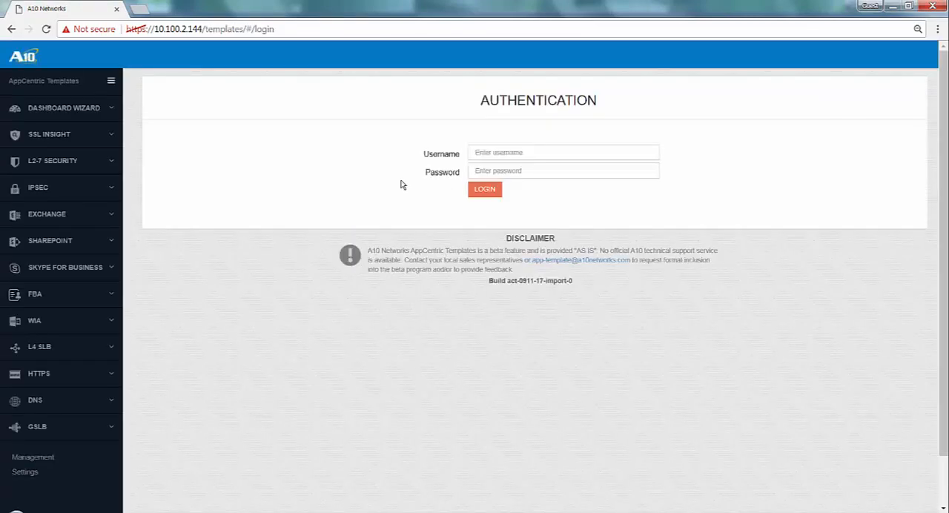
{"action": "left_click", "coordinate": [483, 155]}
{"action": "type", "text": "admin"}
{"action": "key", "text": "Tab"}
{"action": "type", "text": "a10"}
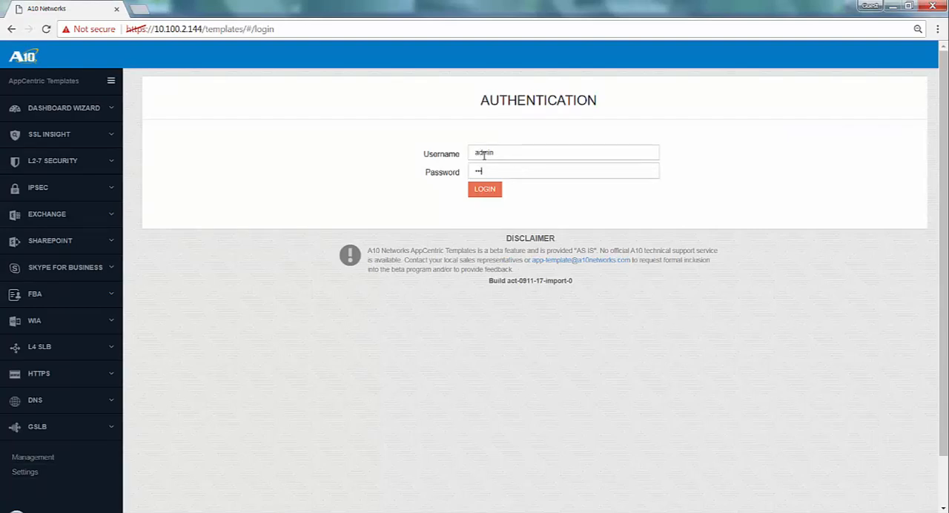
{"action": "left_click", "coordinate": [484, 190]}
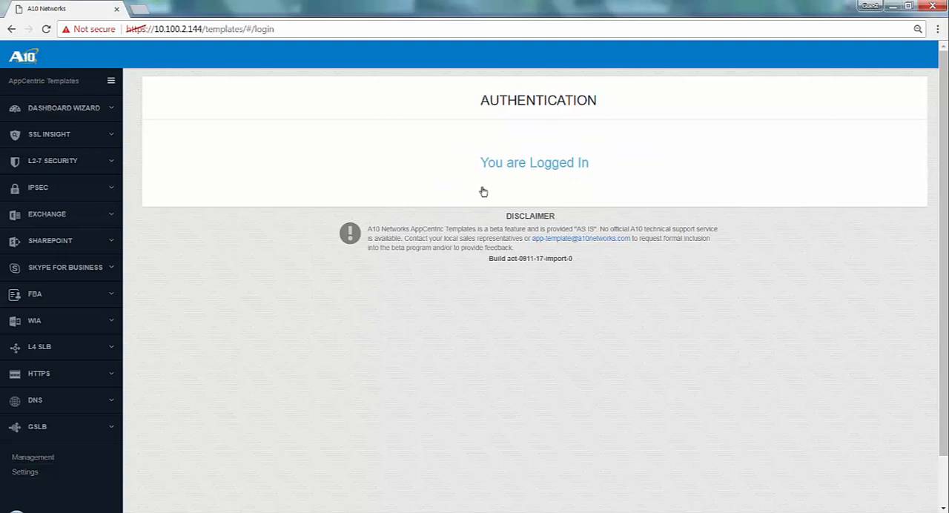
Start the Skype for Business wizard and accept the Multiple Application Delivery Partitions topology
{"action": "left_click", "coordinate": [50, 270]}
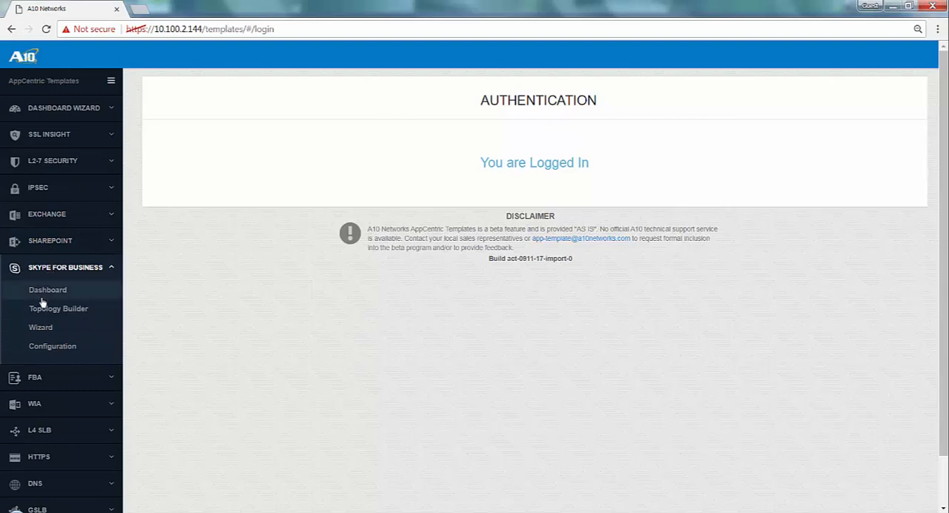
{"action": "left_click", "coordinate": [41, 329]}
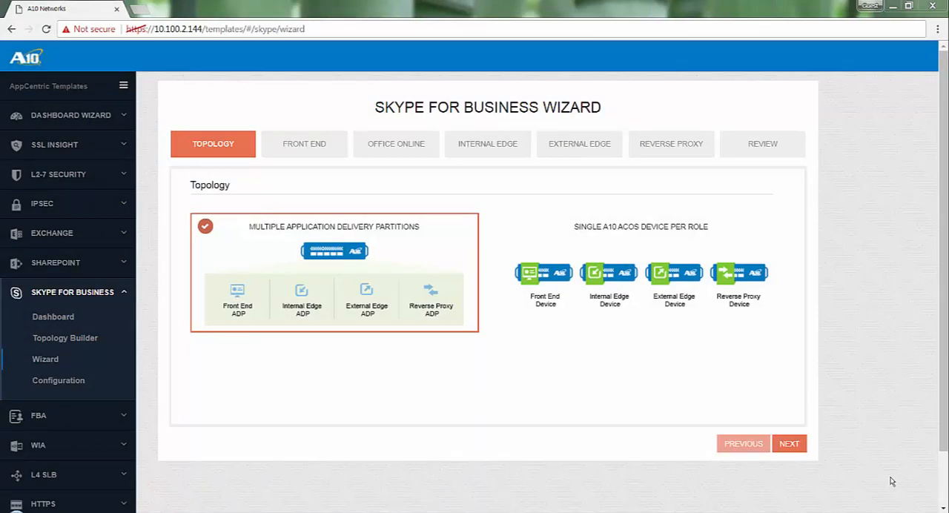
{"action": "left_click", "coordinate": [793, 448]}
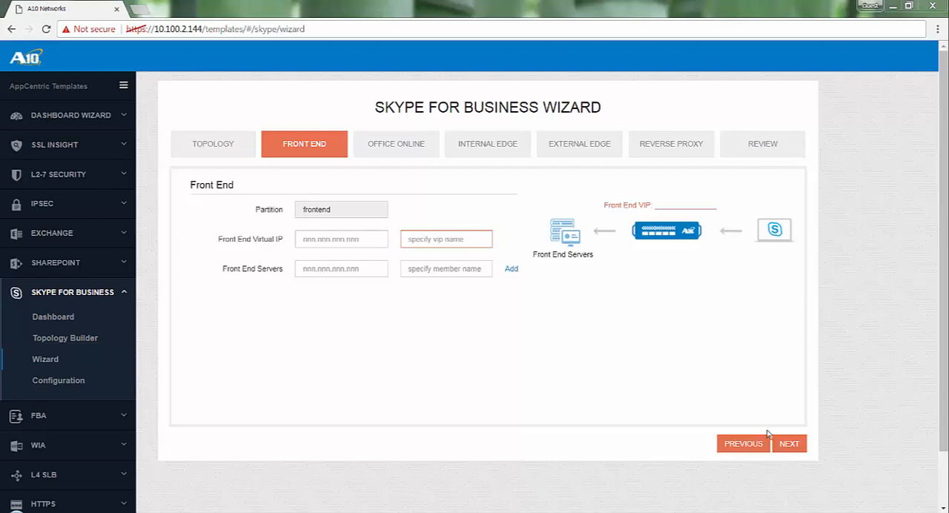
Set the Front End virtual IP to 10.0.3.123 and add front end server FE1 at 10.0.3.12
{"action": "left_click", "coordinate": [325, 240]}
{"action": "type", "text": "10.0.3.123"}
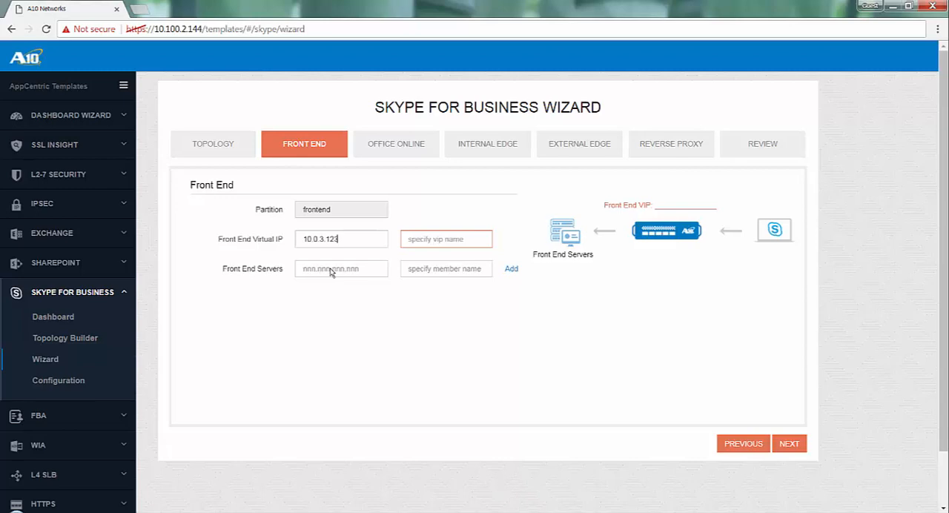
{"action": "left_click", "coordinate": [331, 270]}
{"action": "type", "text": "10.0.3.12"}
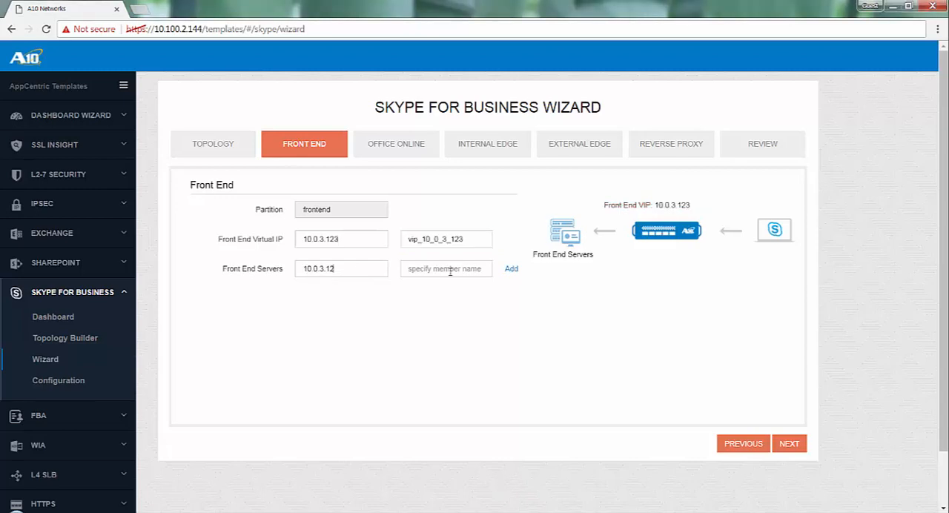
{"action": "left_click", "coordinate": [450, 272]}
{"action": "left_click_drag", "start_coordinate": [478, 270], "coordinate": [355, 270]}
{"action": "type", "text": "FE1"}
{"action": "left_click", "coordinate": [508, 271]}
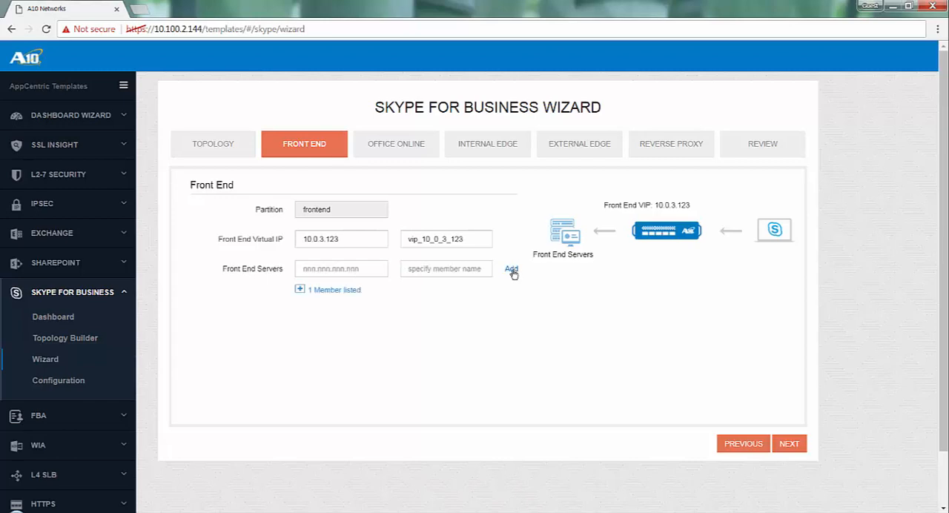
Add front end server FE2 at 10.0.3.13, check the member list and continue to the Office Online stage
{"action": "left_click", "coordinate": [361, 272]}
{"action": "type", "text": "10.0.3.13"}
{"action": "left_click_drag", "start_coordinate": [481, 270], "coordinate": [313, 260]}
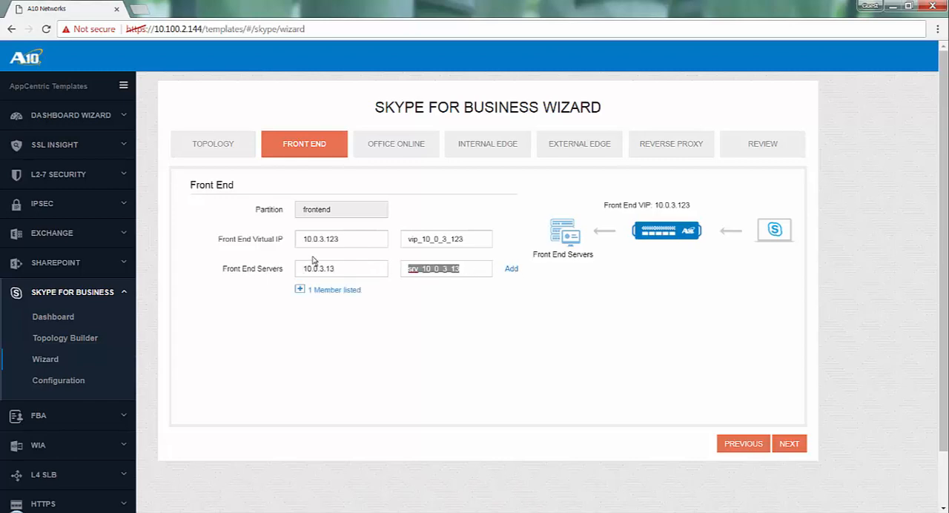
{"action": "type", "text": "FE2"}
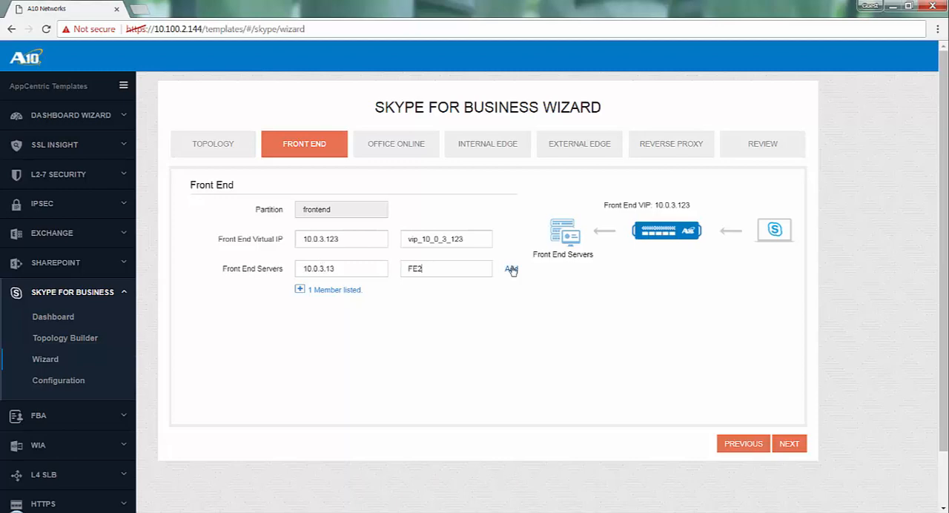
{"action": "left_click", "coordinate": [511, 270]}
{"action": "left_click", "coordinate": [299, 289]}
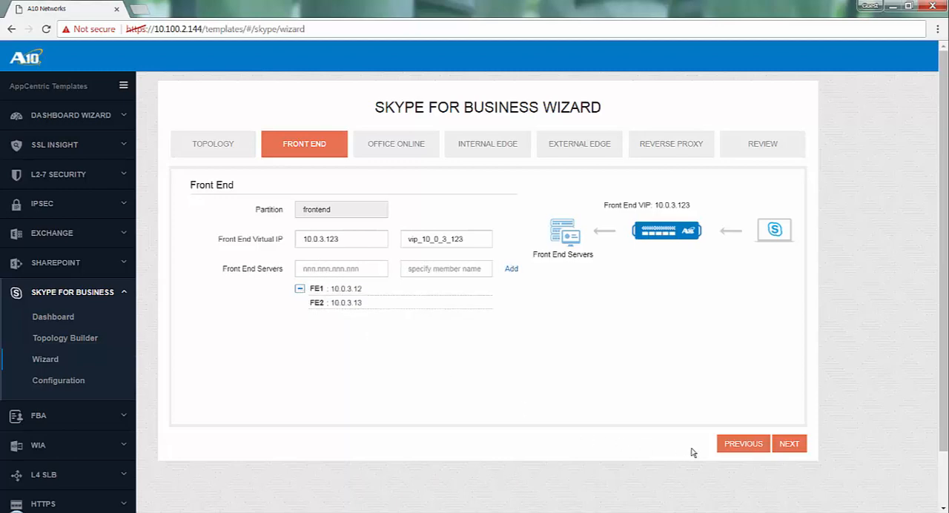
{"action": "left_click", "coordinate": [789, 445]}
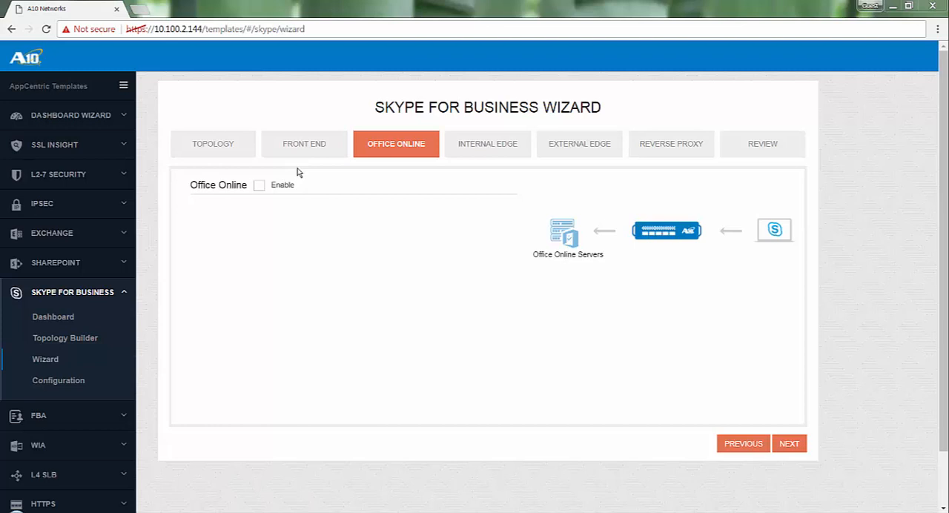
Enable Office Online and set its virtual IP to 10.0.3.125
{"action": "left_click", "coordinate": [259, 187]}
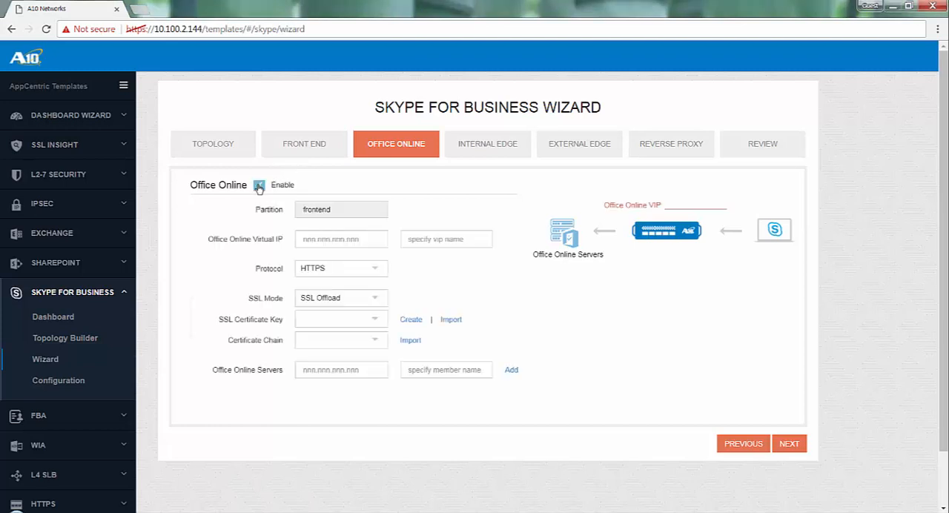
{"action": "left_click", "coordinate": [317, 241]}
{"action": "type", "text": "10.0.3.125"}
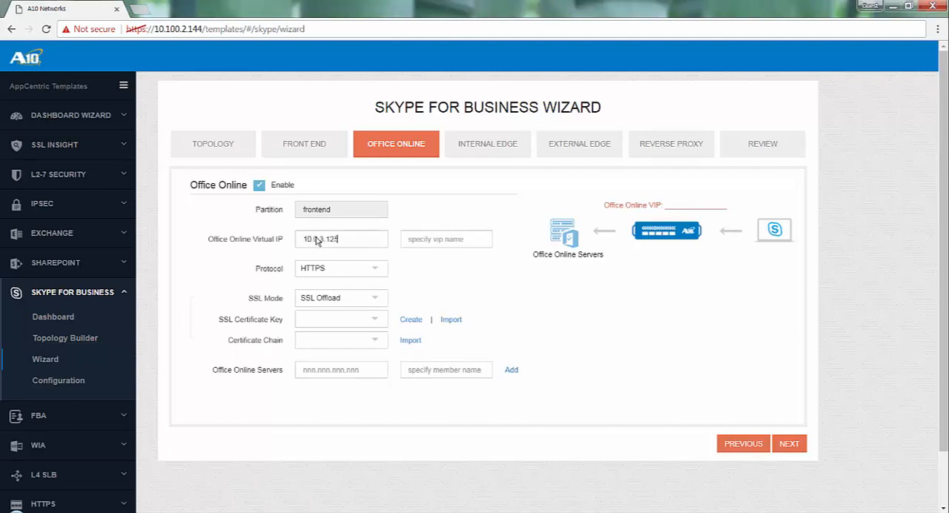
Add Office Online server 10.0.3.15 with the member name OOS1
{"action": "left_click", "coordinate": [331, 375]}
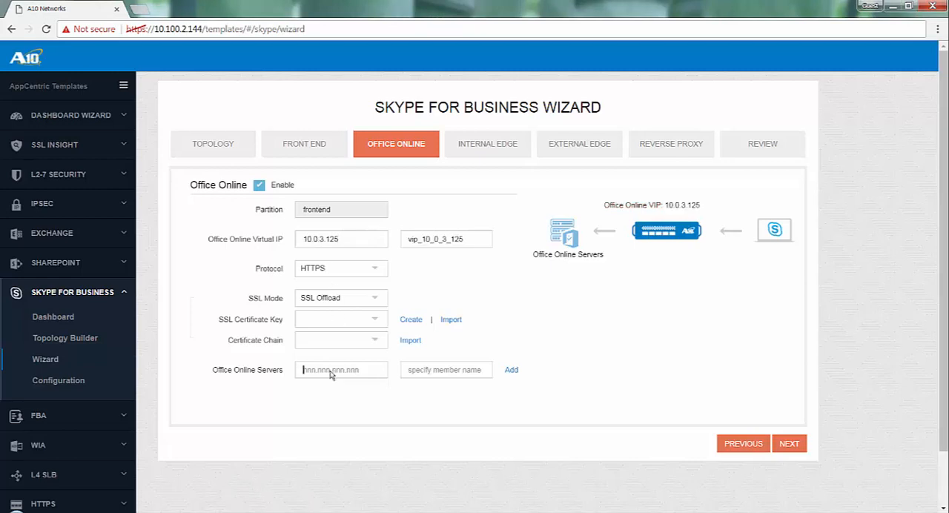
{"action": "type", "text": "10.0.3.15"}
{"action": "left_click", "coordinate": [403, 375]}
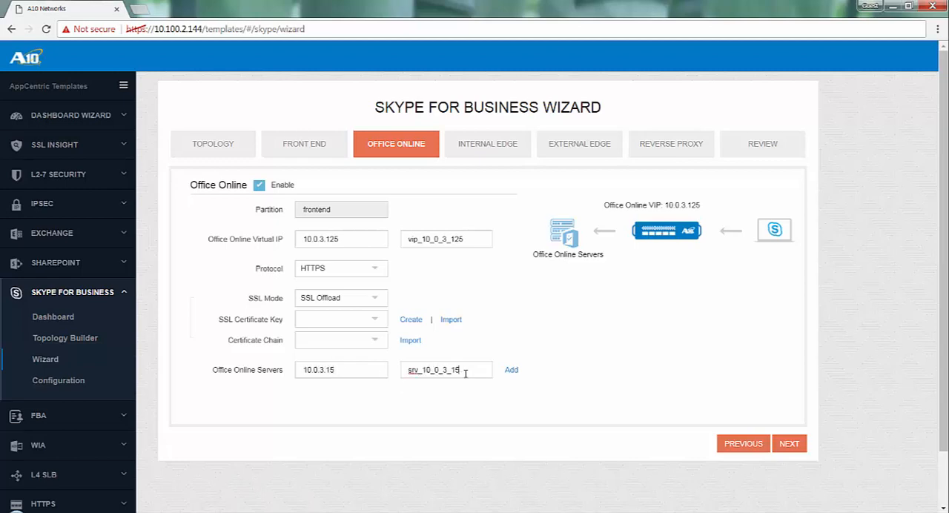
{"action": "left_click_drag", "start_coordinate": [466, 374], "coordinate": [347, 371]}
{"action": "type", "text": "OOS1"}
{"action": "left_click", "coordinate": [511, 371]}
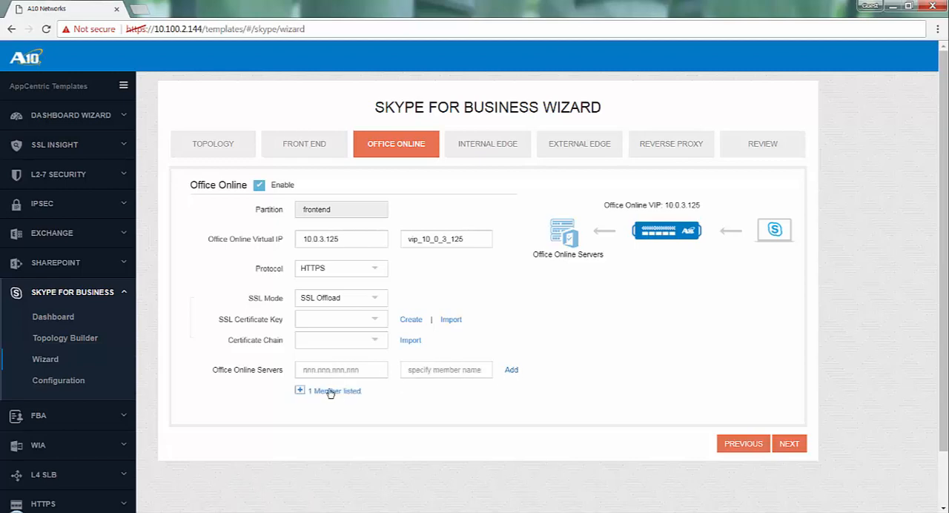
Add Office Online server 10.0.3.16 with the member name OOS2 and expand the member list
{"action": "left_click", "coordinate": [330, 375]}
{"action": "type", "text": "10.0.3.16"}
{"action": "left_click", "coordinate": [436, 373]}
{"action": "left_click_drag", "start_coordinate": [464, 375], "coordinate": [371, 370]}
{"action": "type", "text": "OOS2"}
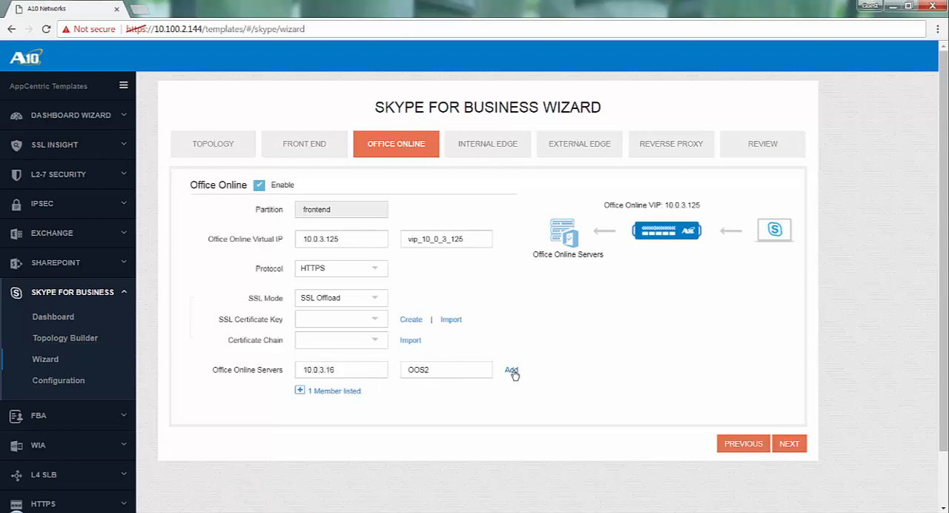
{"action": "left_click", "coordinate": [512, 370]}
{"action": "left_click", "coordinate": [299, 393]}
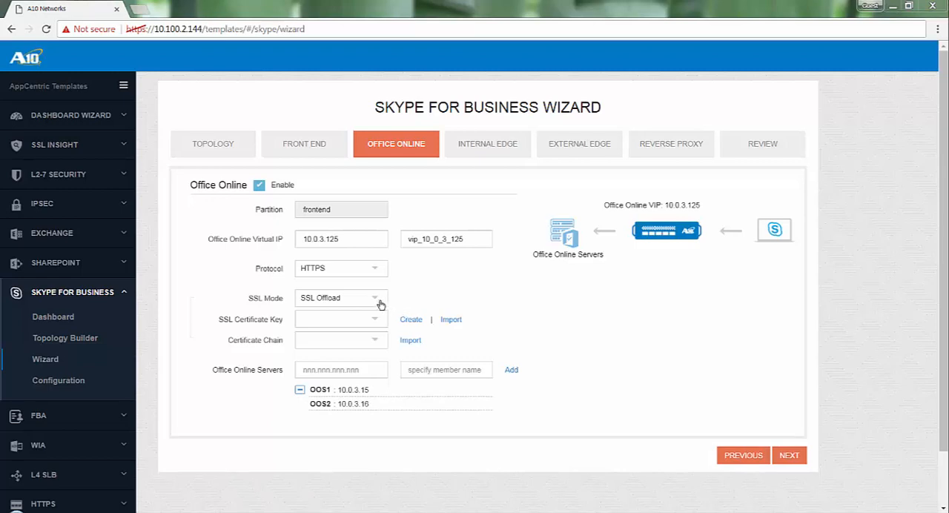
Keep SSL Offload mode and import OOSCert.pfx in PFX format as OOSCert, supplying the certificate password
{"action": "left_click", "coordinate": [376, 300]}
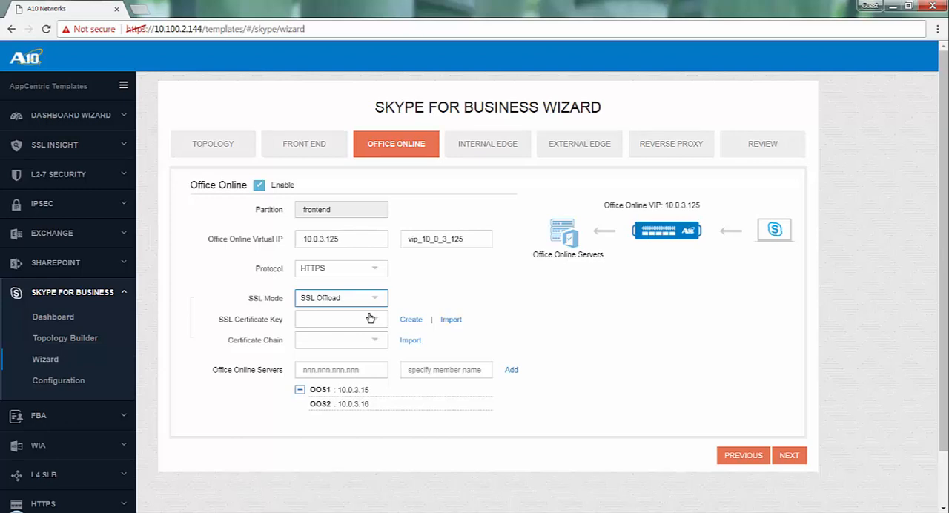
{"action": "left_click", "coordinate": [450, 322]}
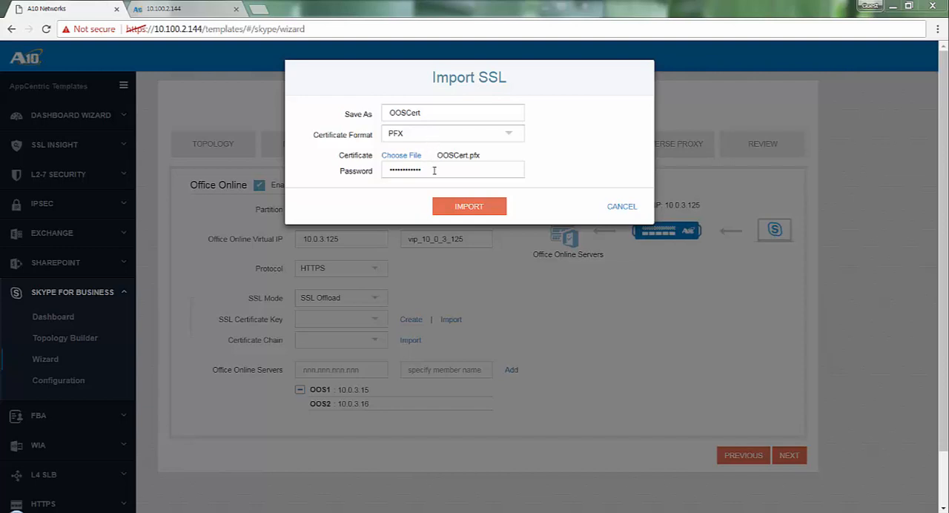
{"action": "left_click", "coordinate": [464, 206]}
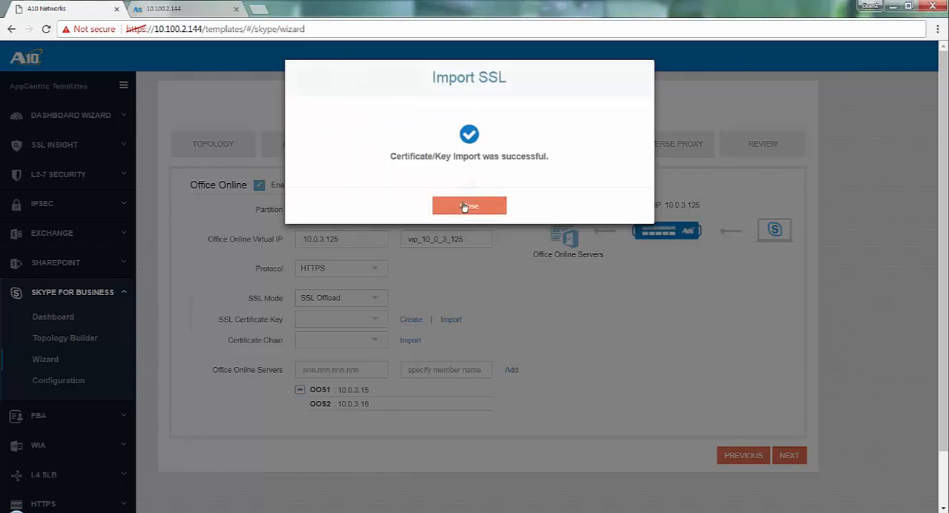
{"action": "left_click", "coordinate": [465, 206]}
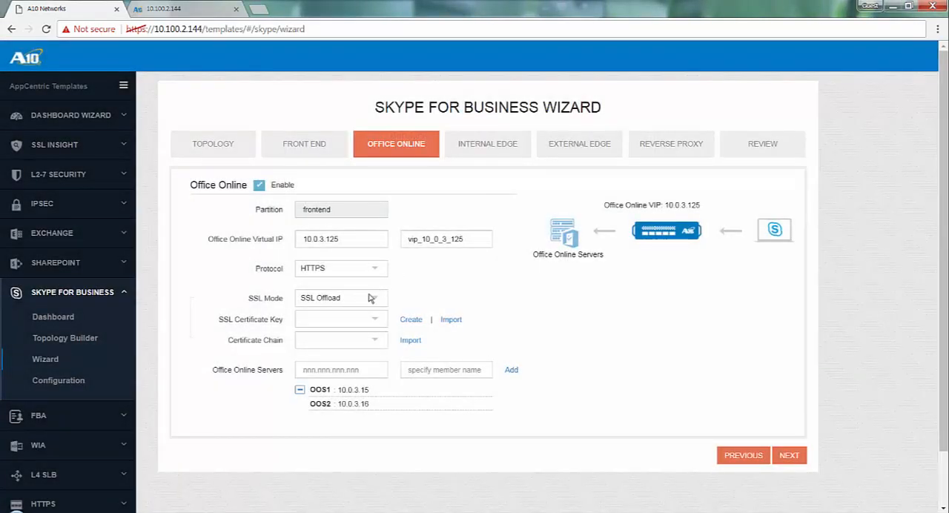
Assign OOSCert as both the SSL certificate key and the certificate chain, and continue to the Internal Edge stage
{"action": "left_click", "coordinate": [374, 321]}
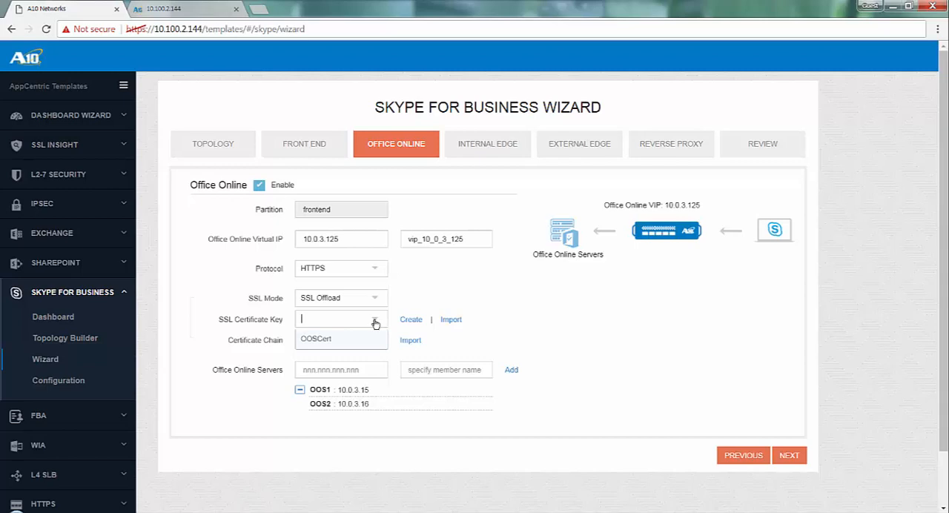
{"action": "left_click", "coordinate": [329, 341]}
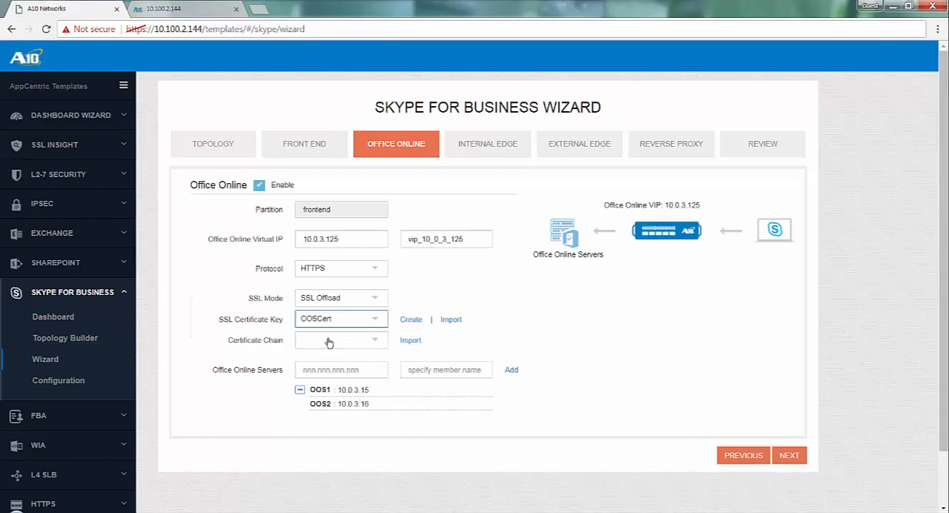
{"action": "left_click", "coordinate": [329, 342]}
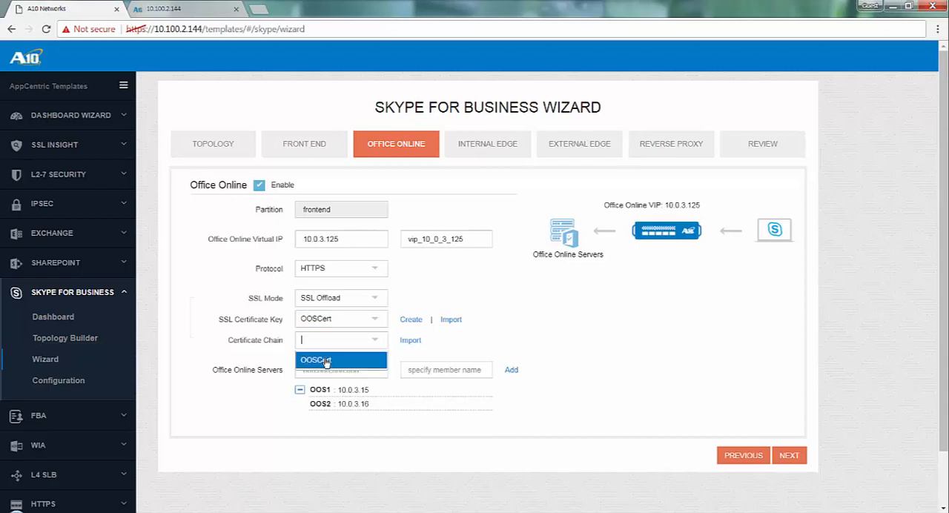
{"action": "left_click", "coordinate": [324, 361]}
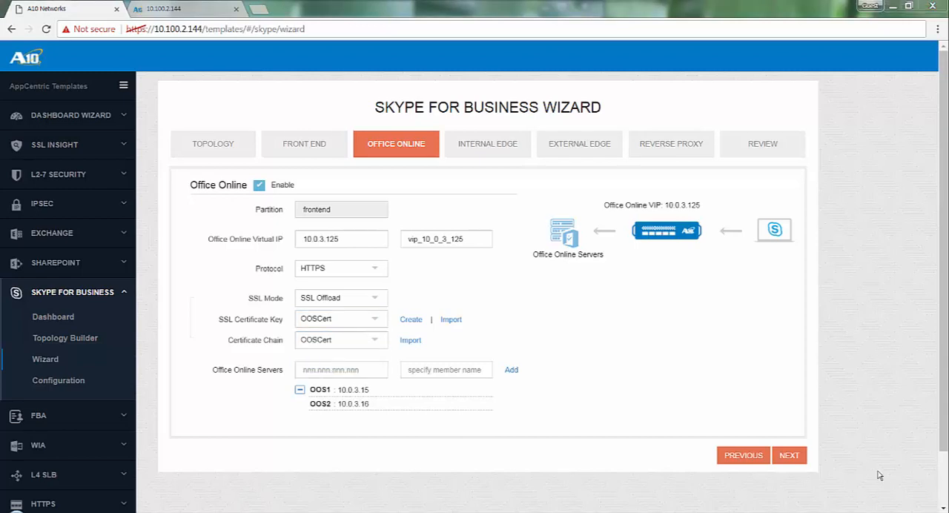
{"action": "left_click", "coordinate": [789, 456]}
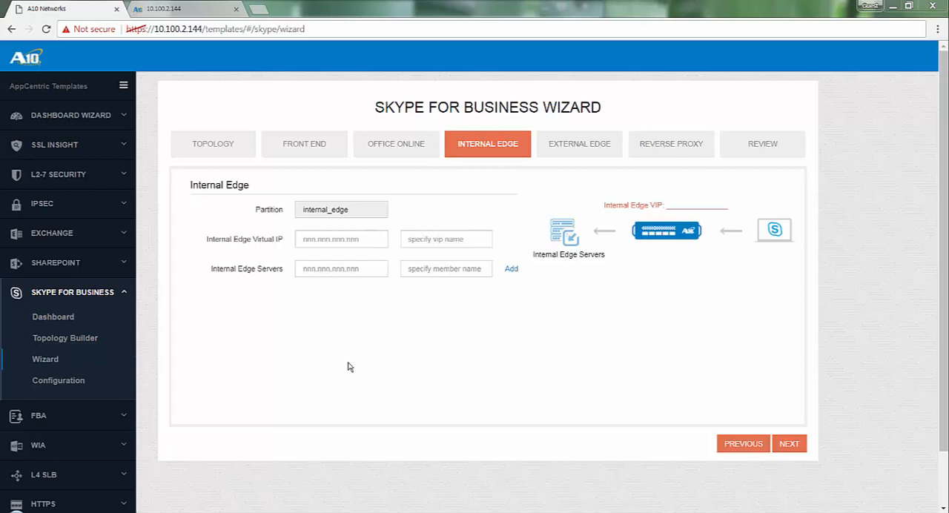
Set the Internal Edge virtual IP to 10.0.4.30 and add server InternalEdge1 at 10.0.4.31
{"action": "left_click", "coordinate": [341, 239]}
{"action": "type", "text": "10.0.4.30"}
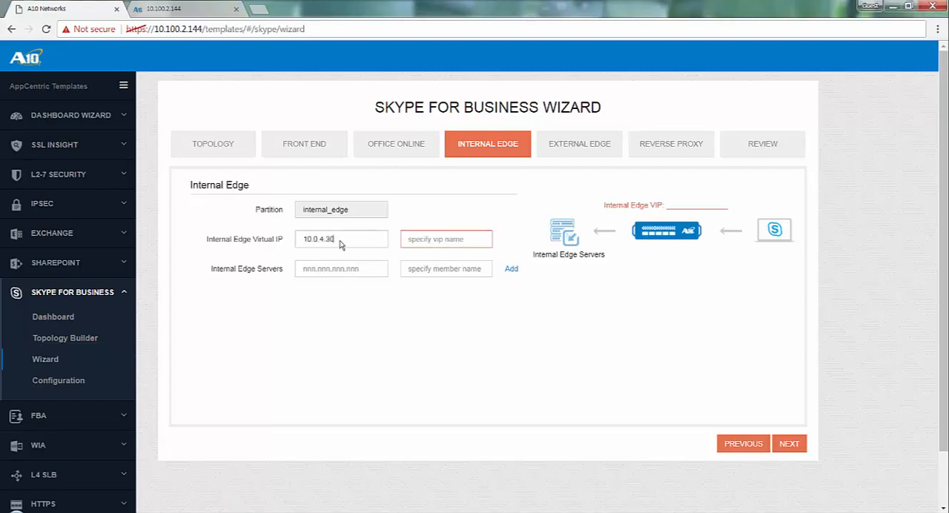
{"action": "key", "text": "Tab"}
{"action": "key", "text": "Tab"}
{"action": "type", "text": "10.0.4.31"}
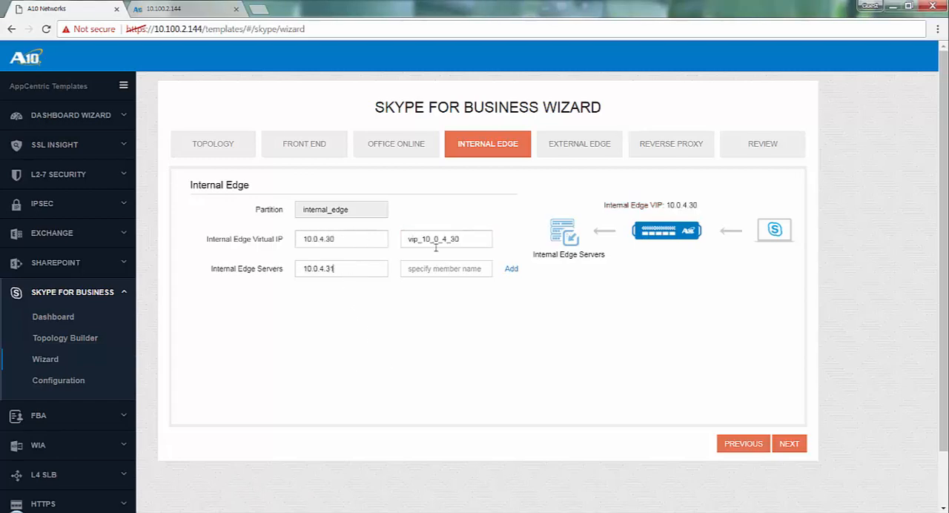
{"action": "left_click", "coordinate": [452, 269]}
{"action": "left_click_drag", "start_coordinate": [477, 269], "coordinate": [342, 263]}
{"action": "type", "text": "InternalEdge1"}
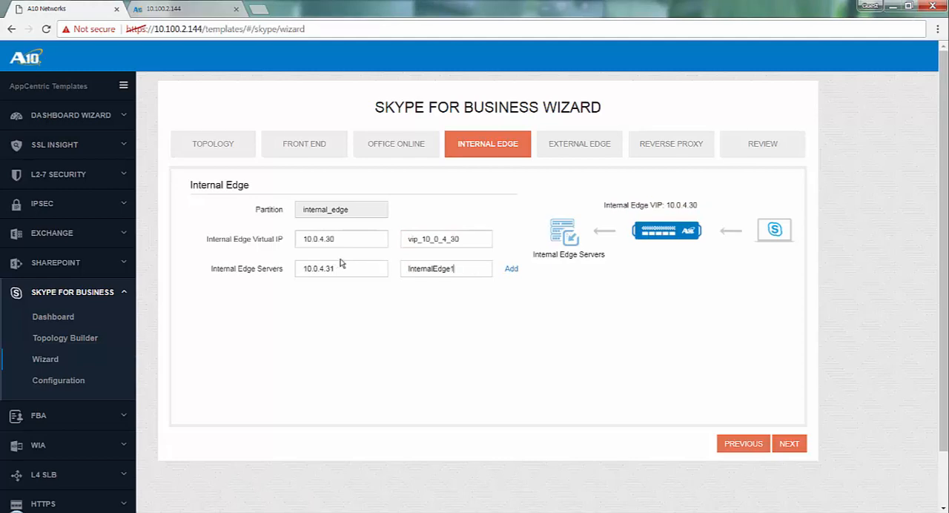
{"action": "left_click", "coordinate": [511, 269]}
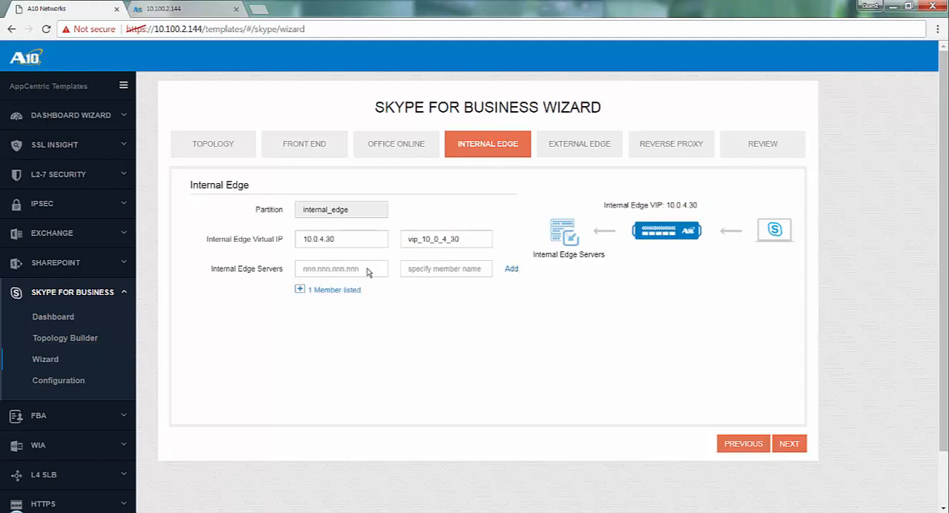
Add internal edge server 10.0.4.32 with the member name InternalEdge2
{"action": "left_click", "coordinate": [368, 272]}
{"action": "type", "text": "10.0.4.32"}
{"action": "left_click", "coordinate": [475, 269]}
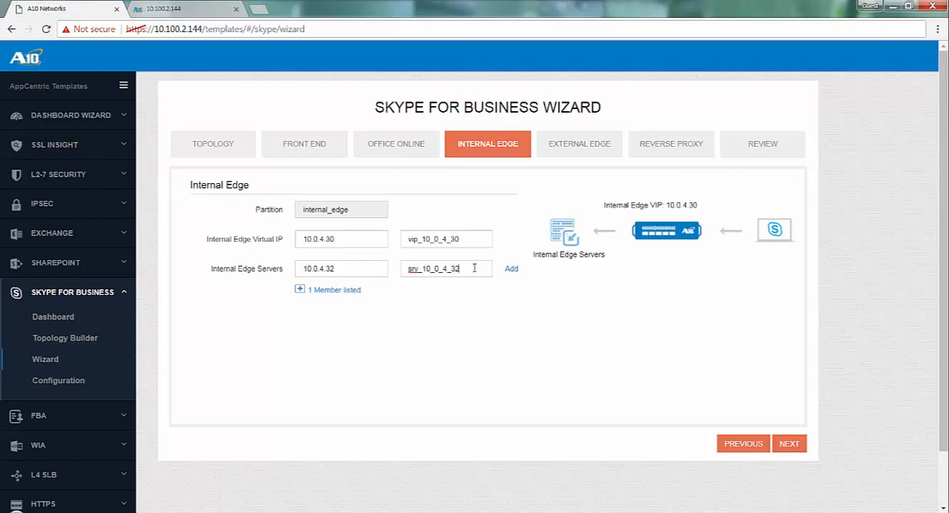
{"action": "left_click_drag", "start_coordinate": [475, 268], "coordinate": [339, 265]}
{"action": "type", "text": "InternalEdge2"}
{"action": "left_click", "coordinate": [511, 269]}
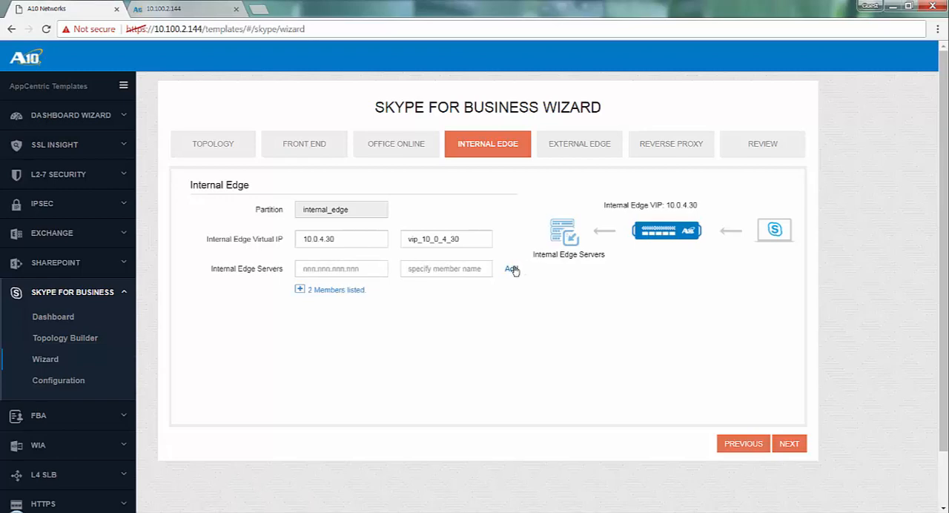
Expand the internal edge member list, and advance through the Internal Edge and External Edge stages to Reverse Proxy
{"action": "left_click", "coordinate": [300, 290]}
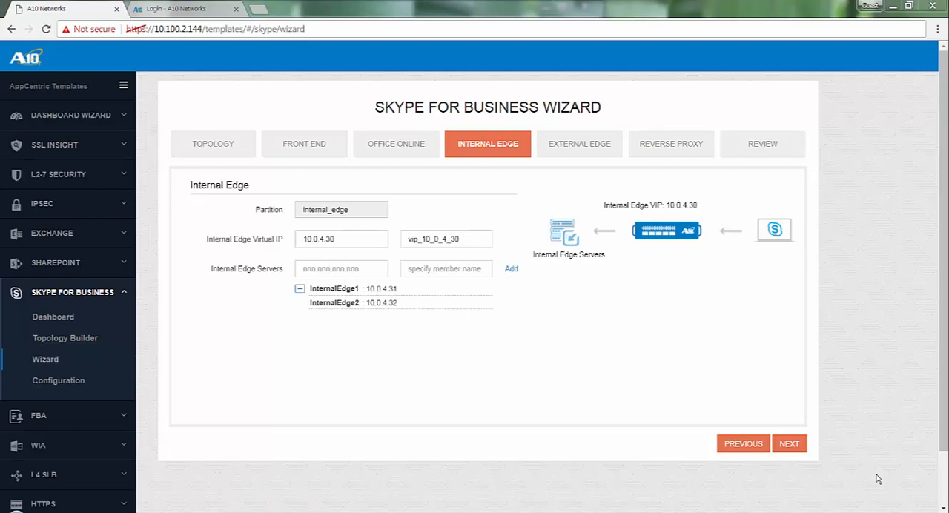
{"action": "left_click", "coordinate": [791, 446]}
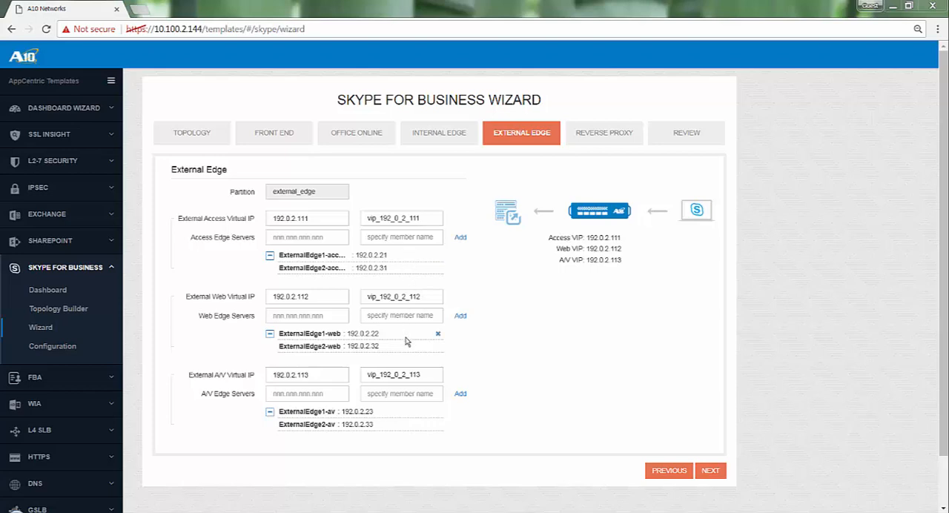
{"action": "left_click", "coordinate": [711, 472]}
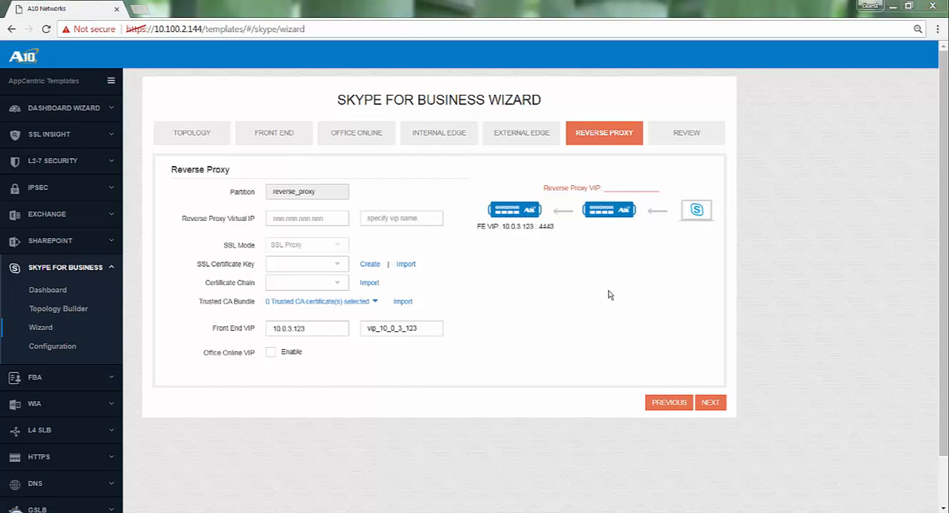
Set the Reverse Proxy virtual IP to 192.0.2.108 and enable the Office Online VIP with FQDN oos.s4b.com
{"action": "left_click", "coordinate": [305, 224]}
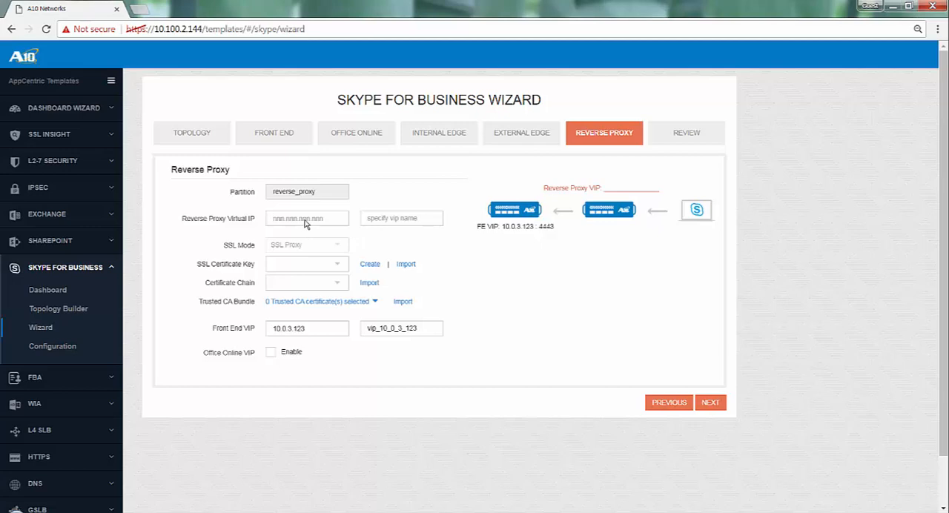
{"action": "type", "text": "192.0.2.108"}
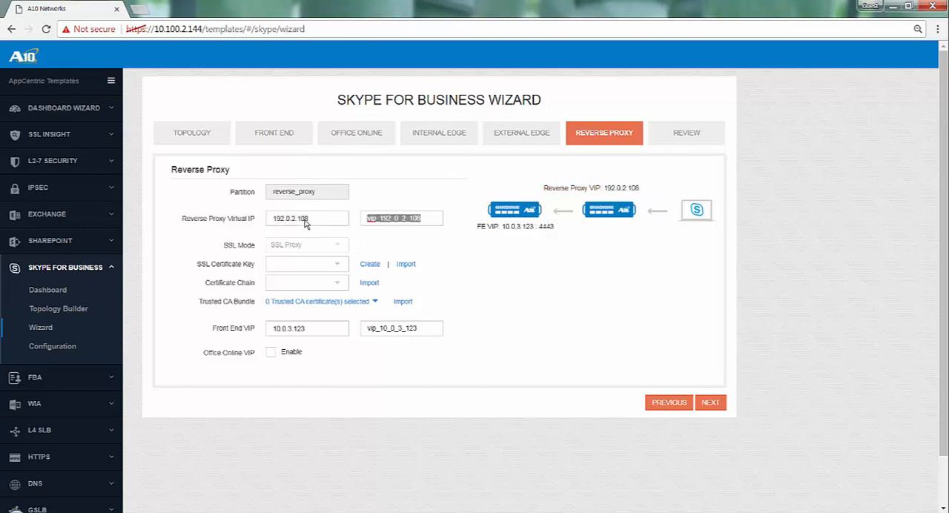
{"action": "left_click", "coordinate": [271, 352]}
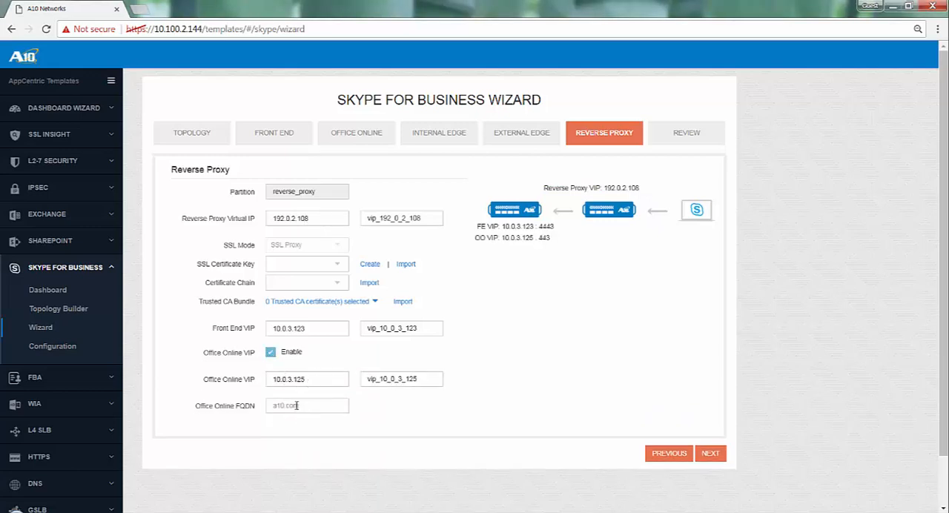
{"action": "left_click", "coordinate": [297, 406]}
{"action": "type", "text": "oos.a10.com"}
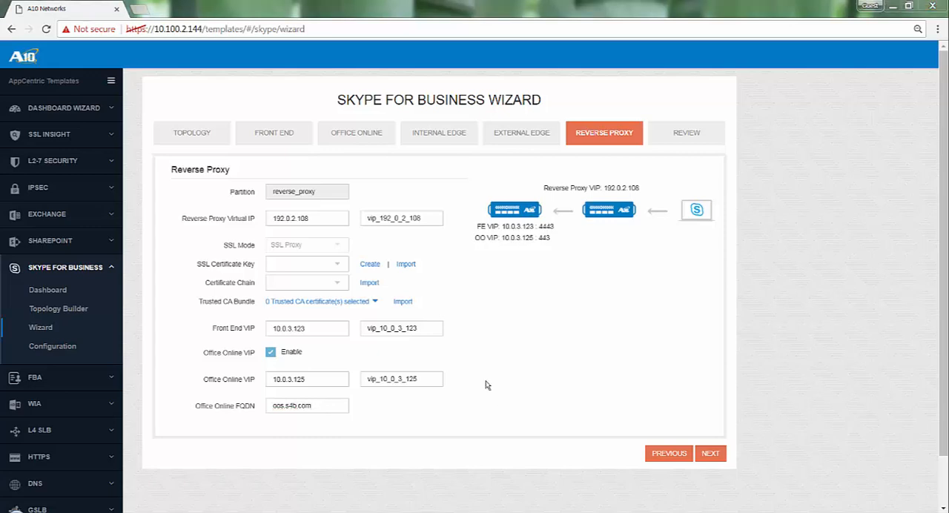
Import the certificate SSL_Cert.crt with key file SSL_Key in PEM format, saved as SSL_Cert
{"action": "left_click", "coordinate": [405, 265]}
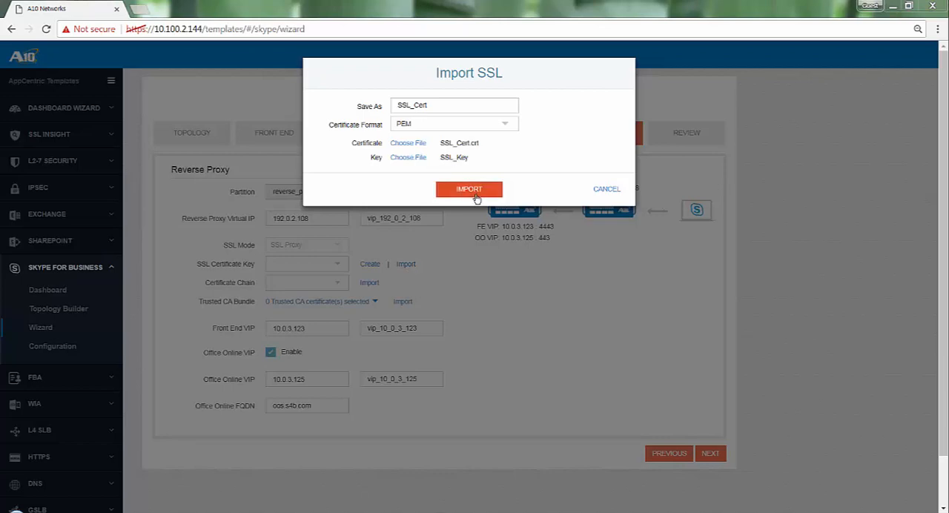
{"action": "left_click", "coordinate": [469, 190]}
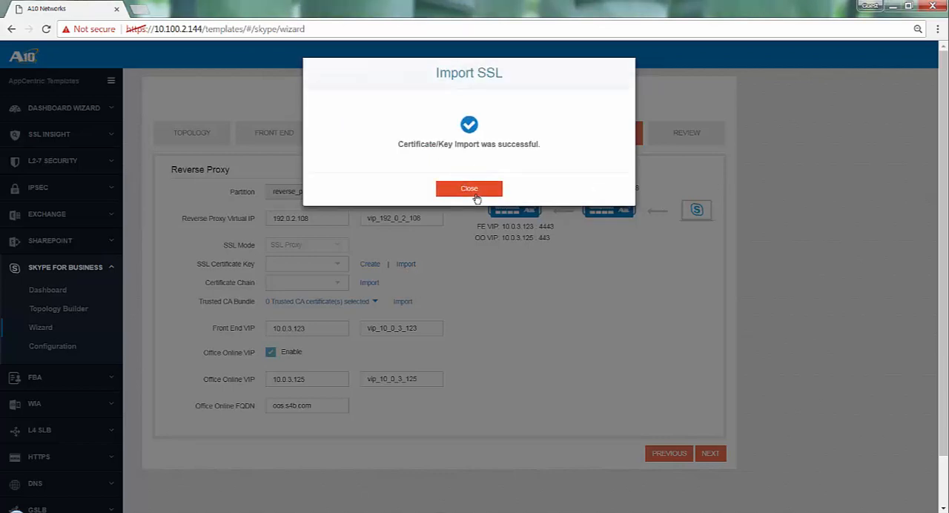
{"action": "left_click", "coordinate": [475, 193]}
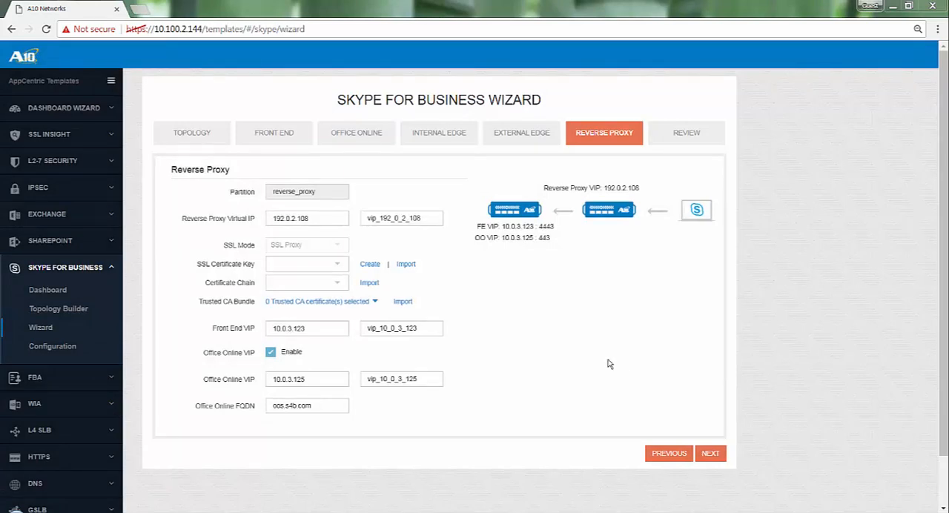
Assign SSL_Cert as both the SSL certificate key and the certificate chain of the reverse proxy
{"action": "left_click", "coordinate": [335, 268]}
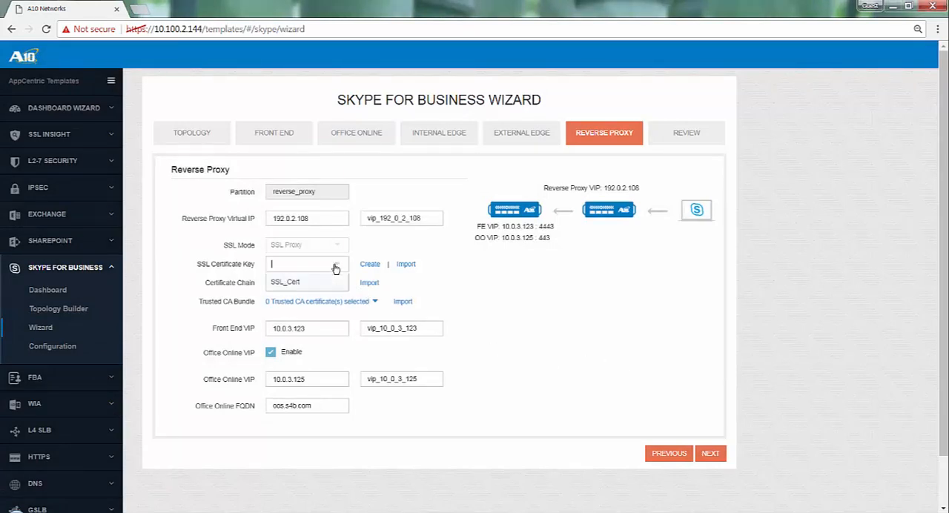
{"action": "left_click", "coordinate": [300, 282]}
{"action": "left_click", "coordinate": [331, 286]}
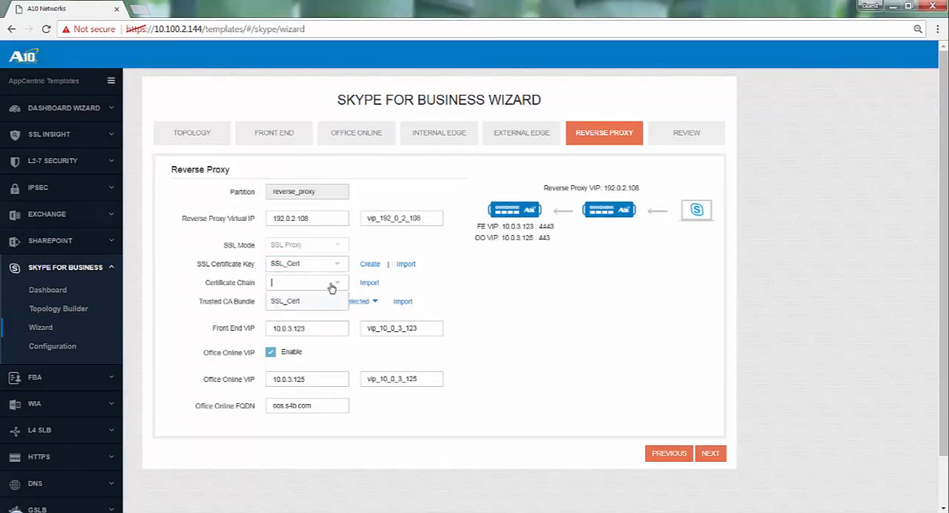
{"action": "left_click", "coordinate": [287, 302]}
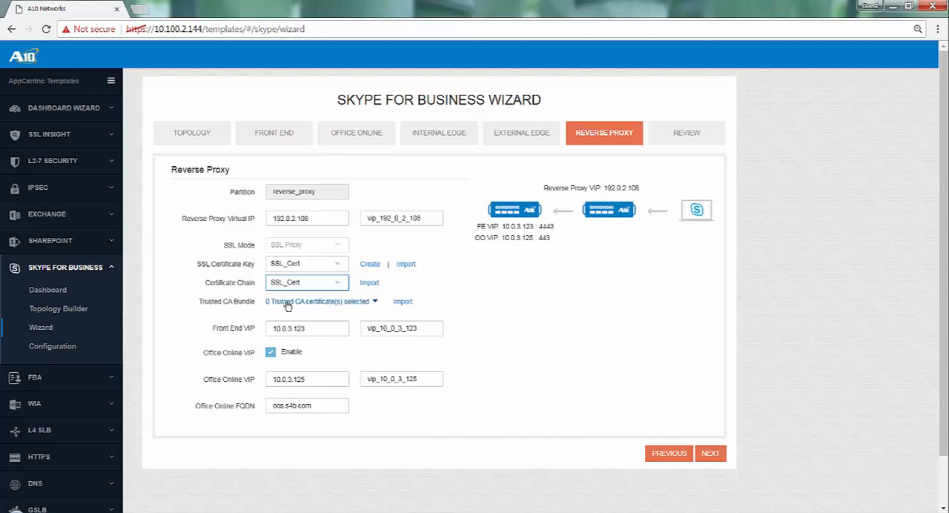
Import InternalRootCA.crt in PEM format as InternalRootCA and select it in the reverse proxy's Trusted CA Bundle
{"action": "left_click", "coordinate": [404, 303]}
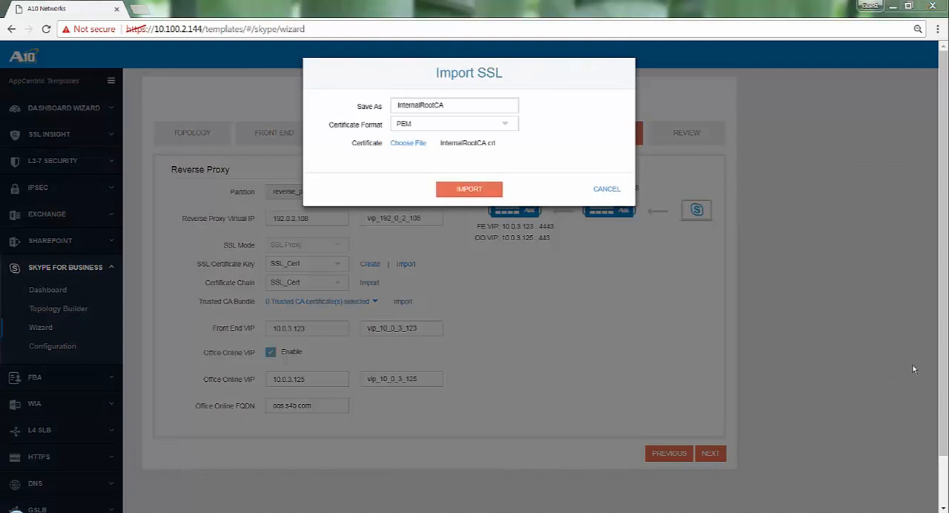
{"action": "left_click", "coordinate": [487, 189]}
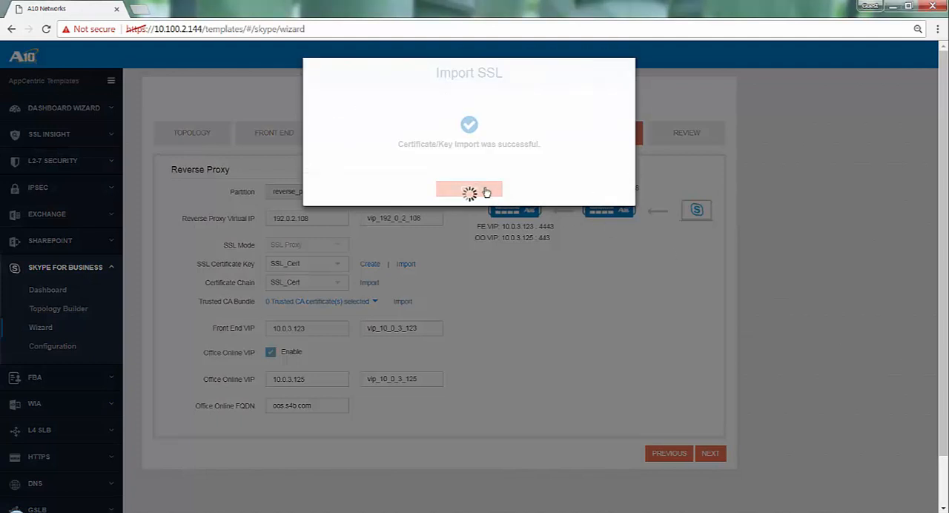
{"action": "left_click", "coordinate": [486, 190]}
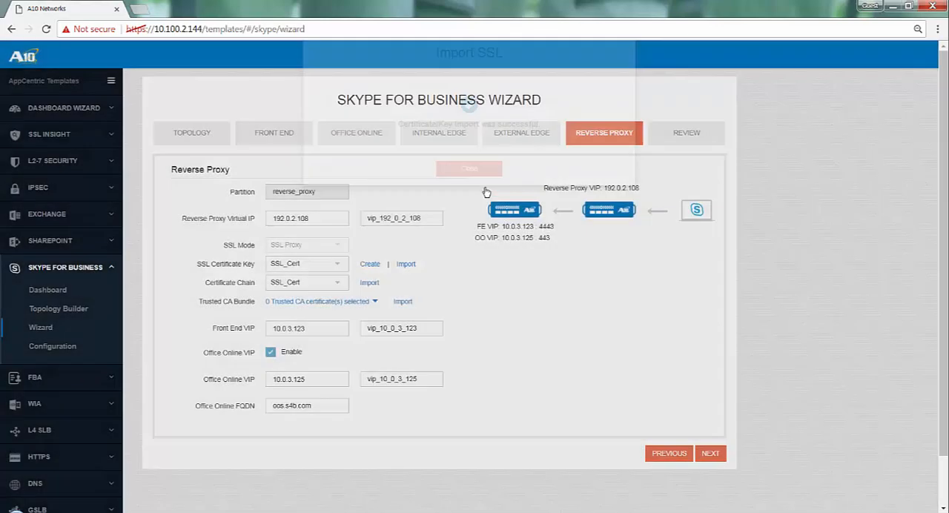
{"action": "left_click", "coordinate": [369, 302]}
{"action": "left_click", "coordinate": [313, 340]}
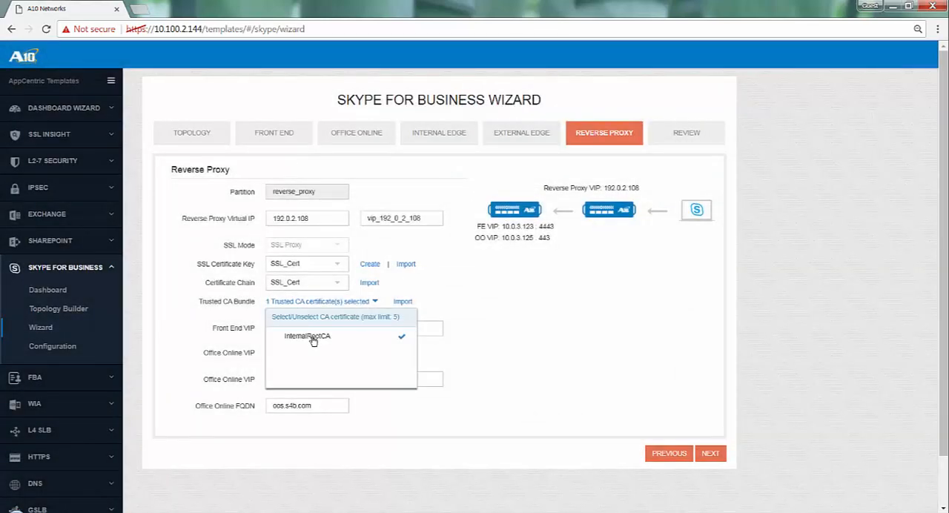
{"action": "left_click", "coordinate": [499, 342]}
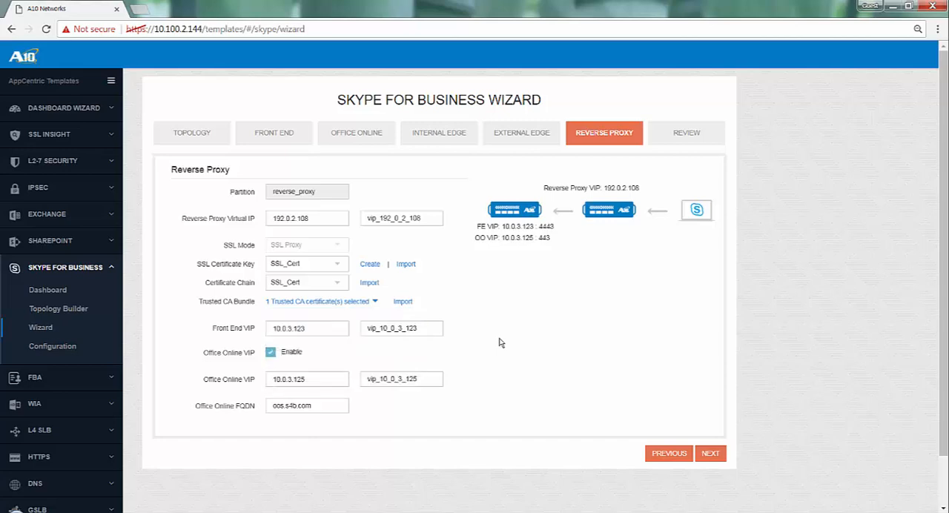
Continue to the Review stage, finish the wizard and apply the generated configuration after looking through it
{"action": "left_click", "coordinate": [713, 456]}
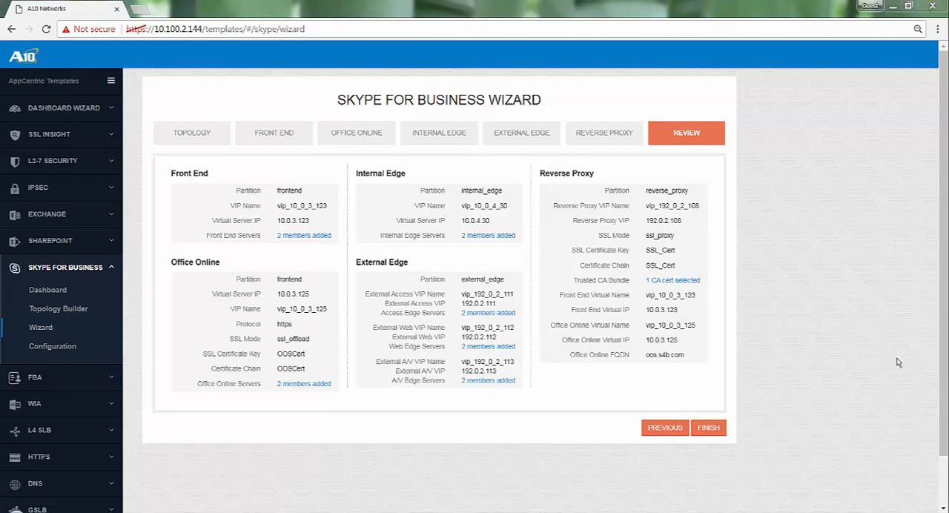
{"action": "left_click", "coordinate": [708, 428]}
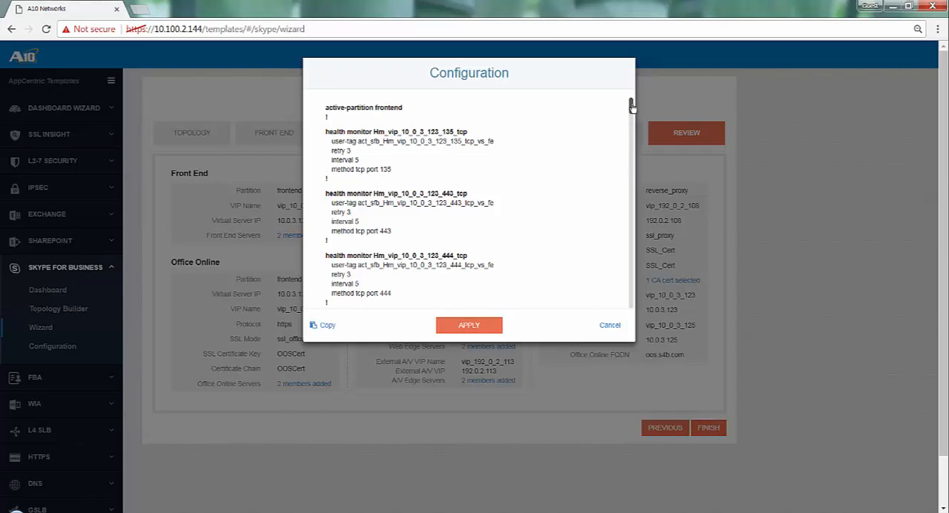
{"action": "left_click_drag", "start_coordinate": [632, 106], "coordinate": [627, 314]}
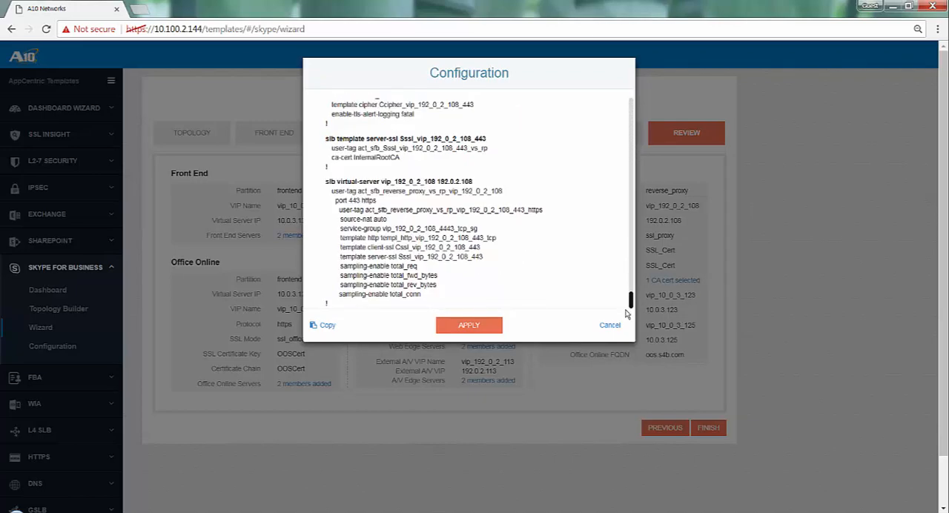
{"action": "left_click", "coordinate": [478, 329]}
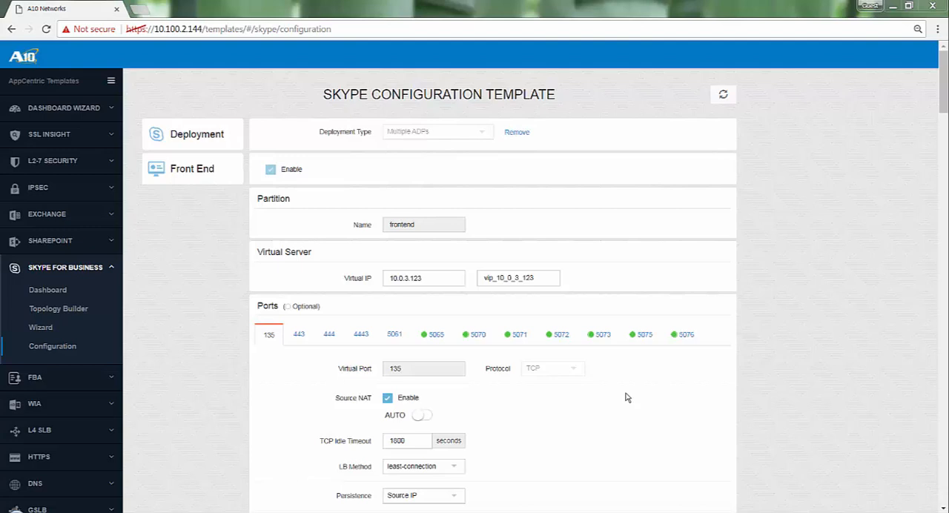
Disable the optional front end virtual ports 5072 and 5073 in the Skype configuration template
{"action": "left_click", "coordinate": [550, 336]}
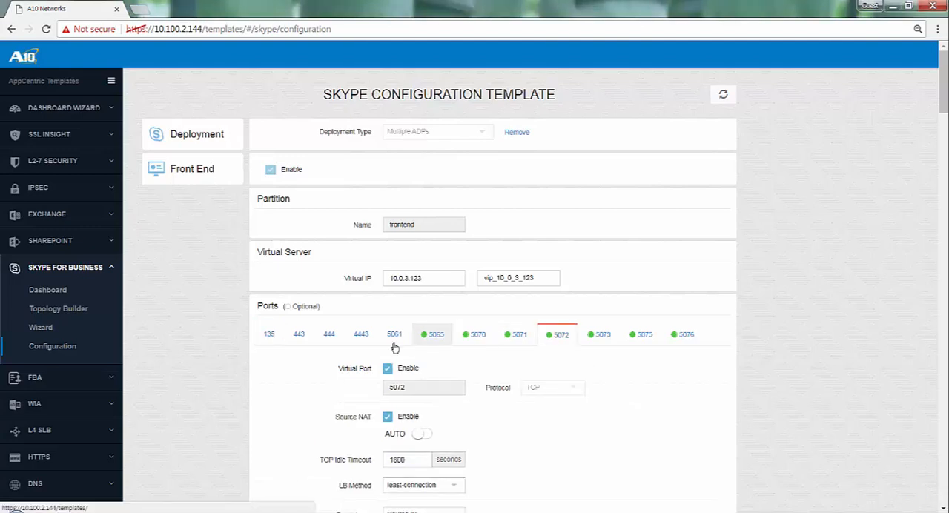
{"action": "left_click", "coordinate": [387, 370]}
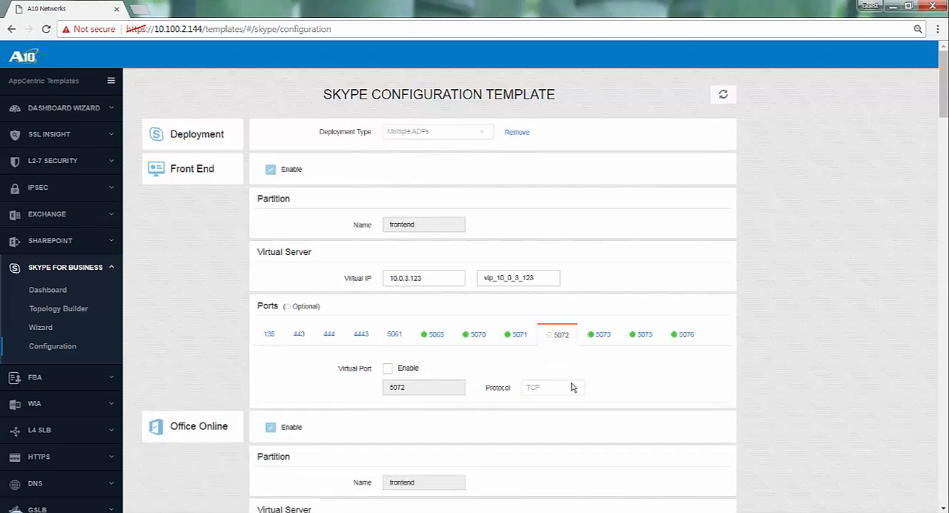
{"action": "left_click", "coordinate": [602, 338]}
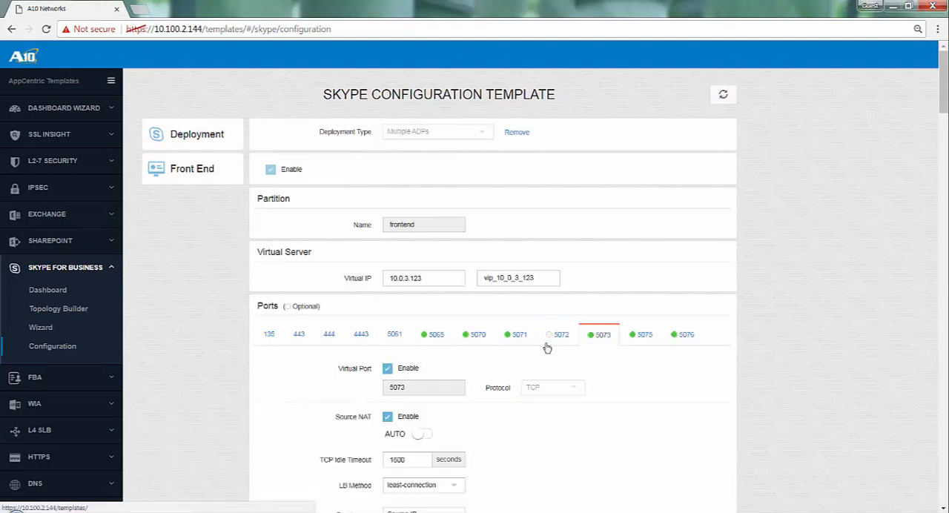
{"action": "left_click", "coordinate": [387, 369]}
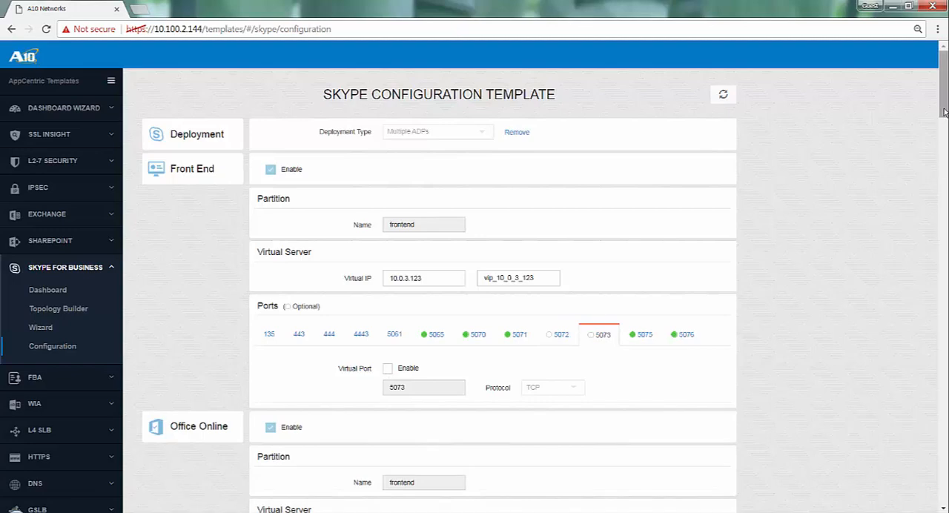
Submit the Skype configuration template changes and apply the resulting configuration
{"action": "scroll", "coordinate": [947, 364], "scroll_direction": "down", "scroll_amount": 12}
{"action": "scroll", "coordinate": [946, 364], "scroll_direction": "down", "scroll_amount": 15}
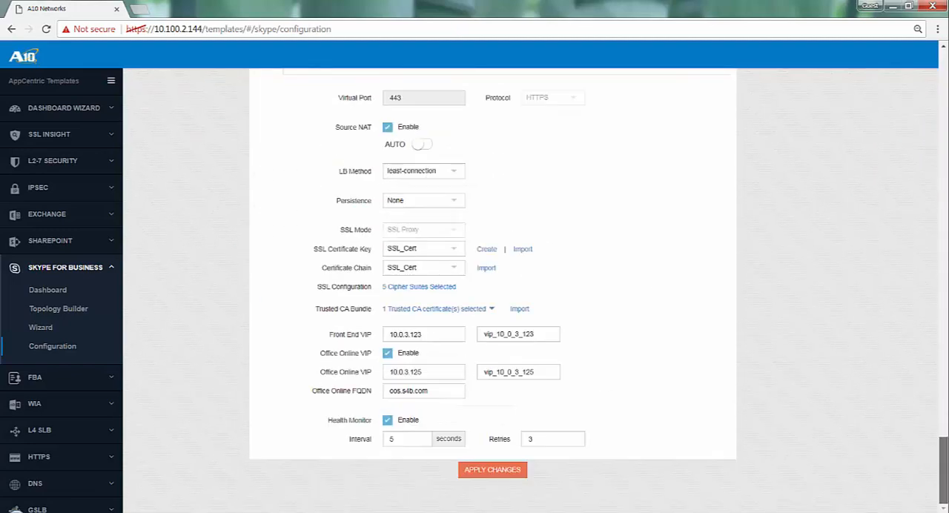
{"action": "left_click", "coordinate": [493, 472]}
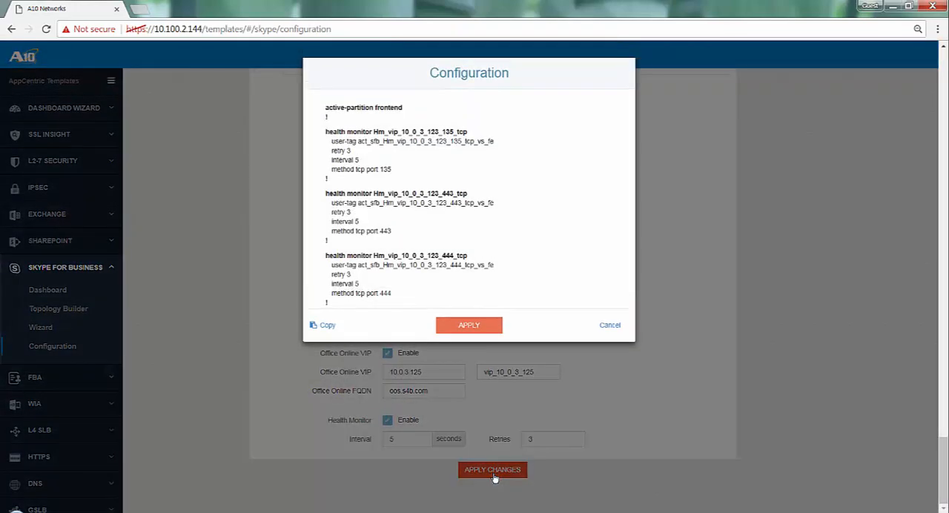
{"action": "left_click", "coordinate": [469, 329]}
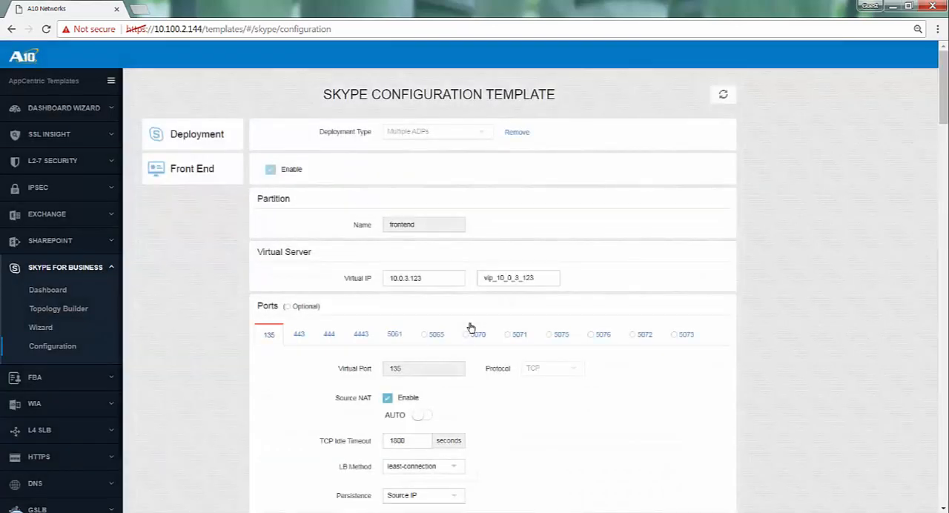
Open the Skype for Business dashboard and examine the connection charts for virtual IPs and servers
{"action": "left_click", "coordinate": [40, 293]}
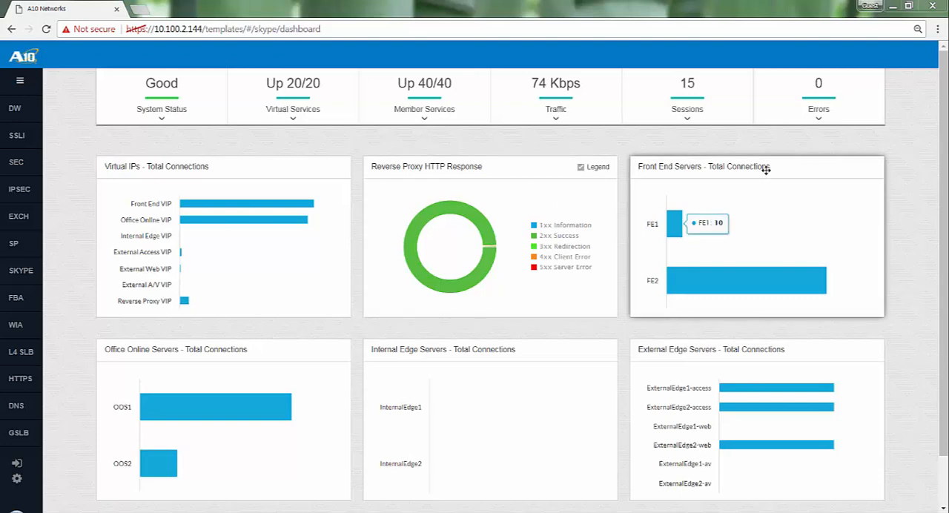
{"action": "left_click_drag", "start_coordinate": [944, 172], "coordinate": [945, 239]}
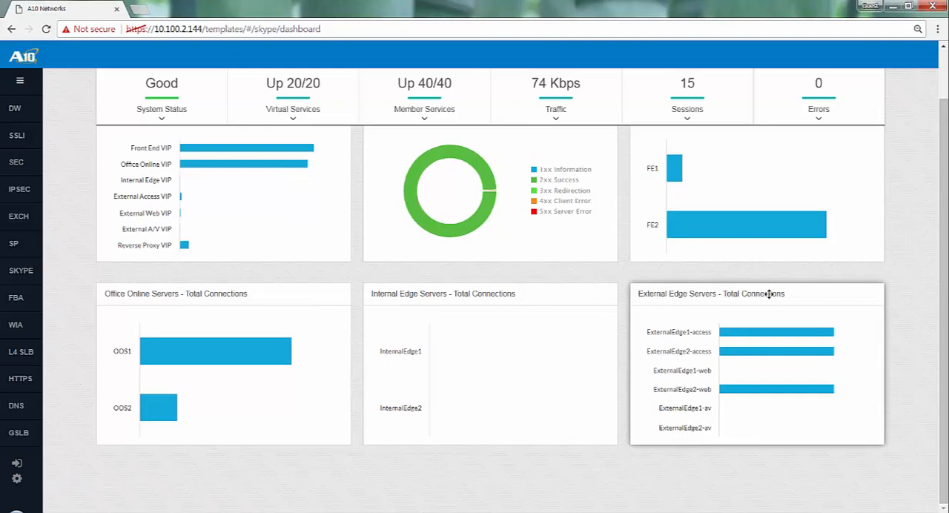